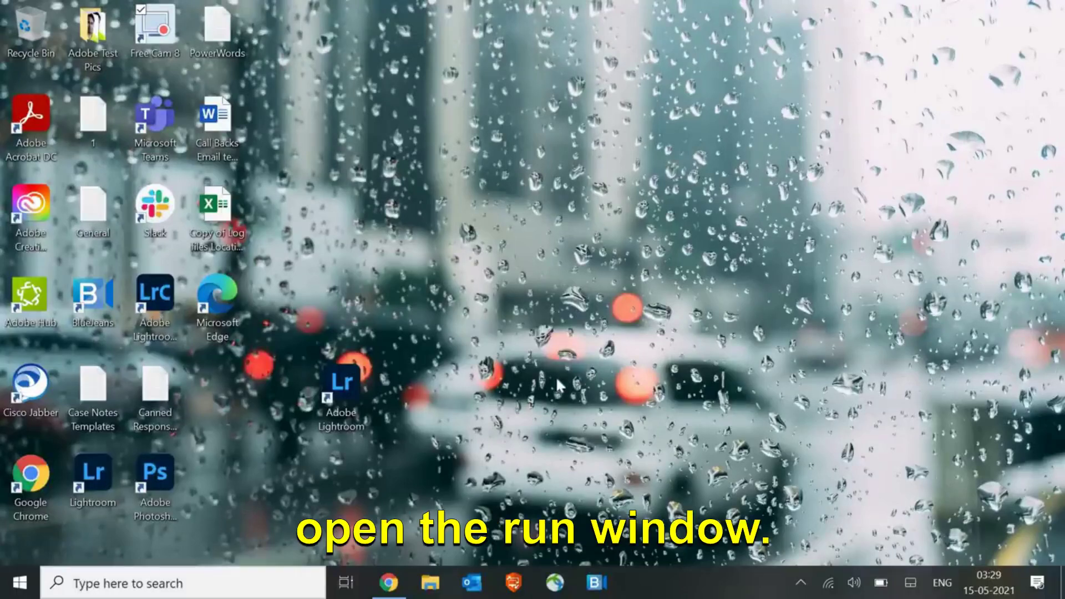
# Open the Run prompt and replace its command with cleanmgr from autocomplete
pyautogui.rightClick(22, 582)
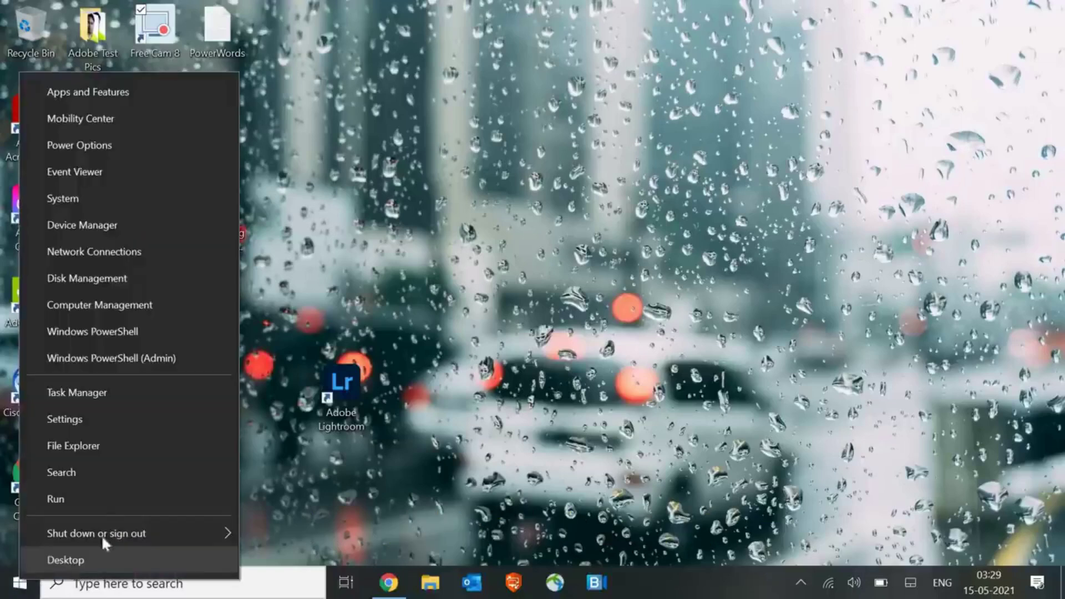
pyautogui.click(71, 498)
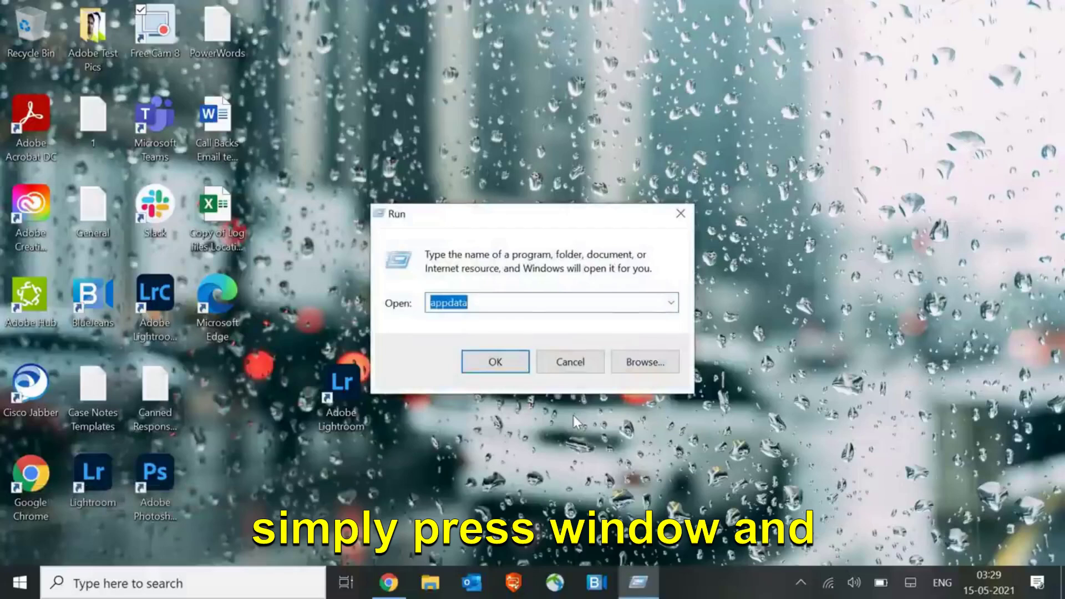
pyautogui.press('super')
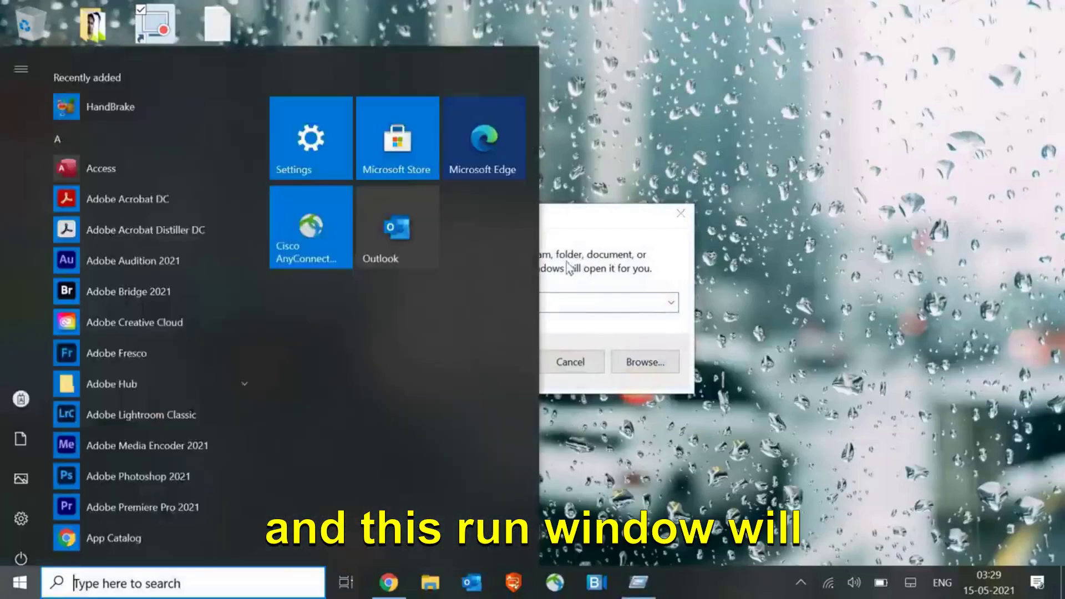
pyautogui.press('super')
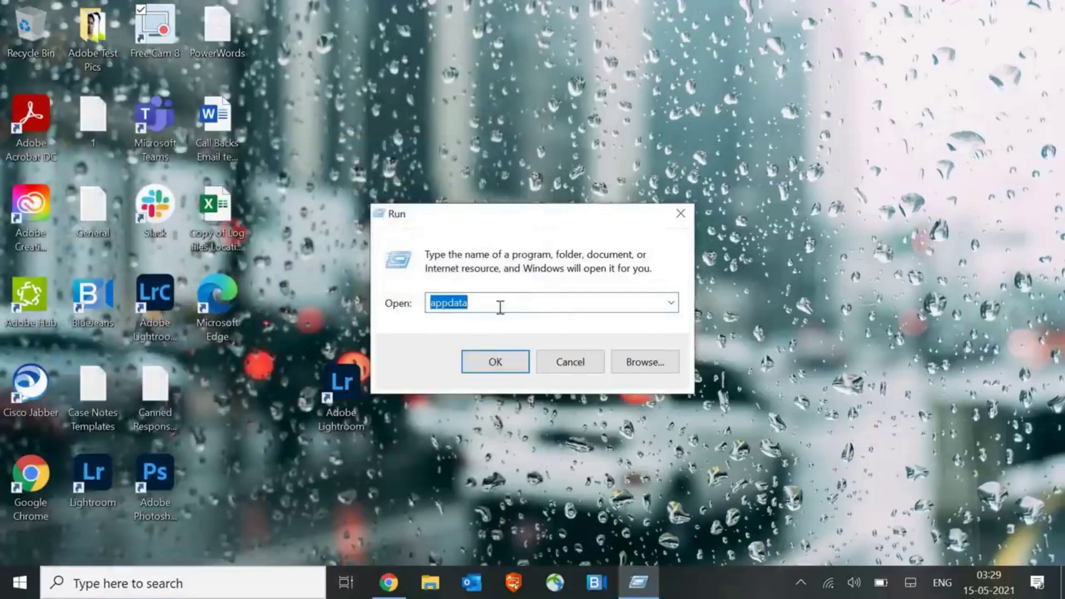
pyautogui.press('BackSpace')
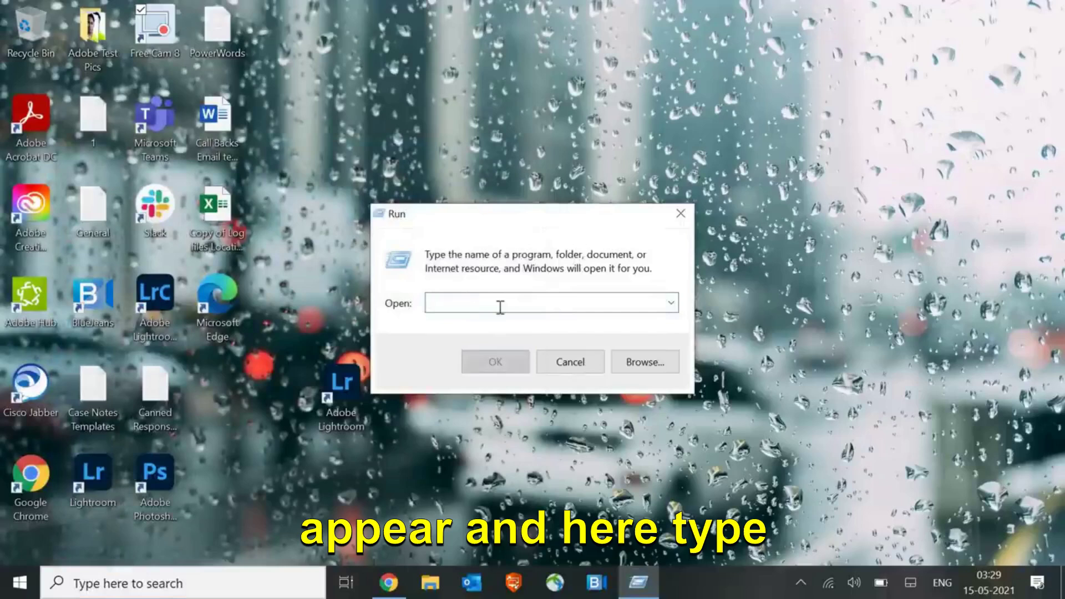
pyautogui.write('clean')
pyautogui.press('Down')
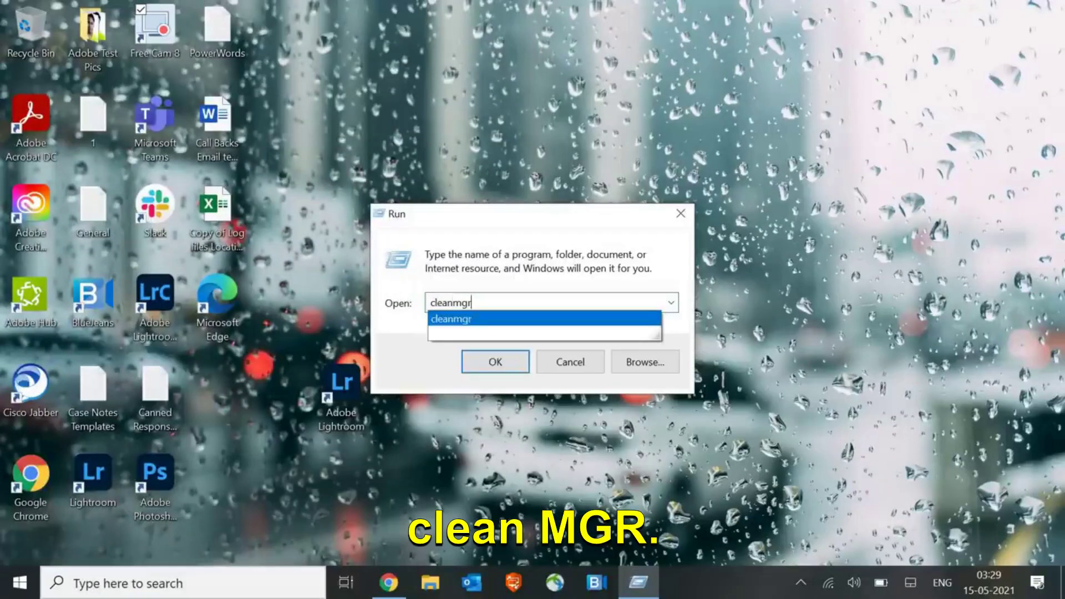
# Launch Disk Cleanup and tick DirectX Shader Cache, Delivery Optimization Files, Recycle Bin and Temporary files
pyautogui.click(421, 361)
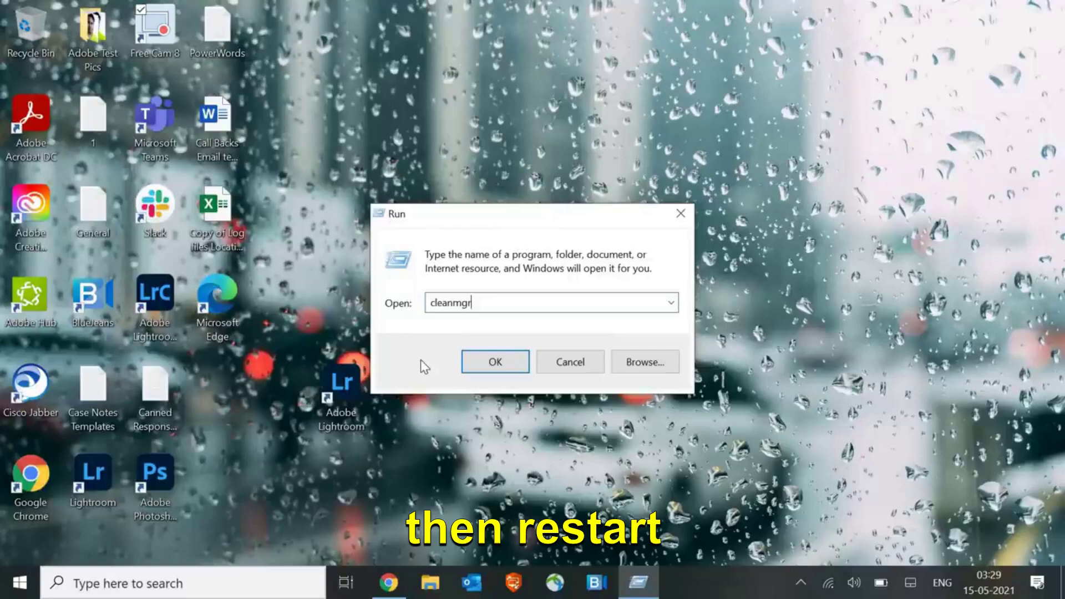
pyautogui.click(512, 369)
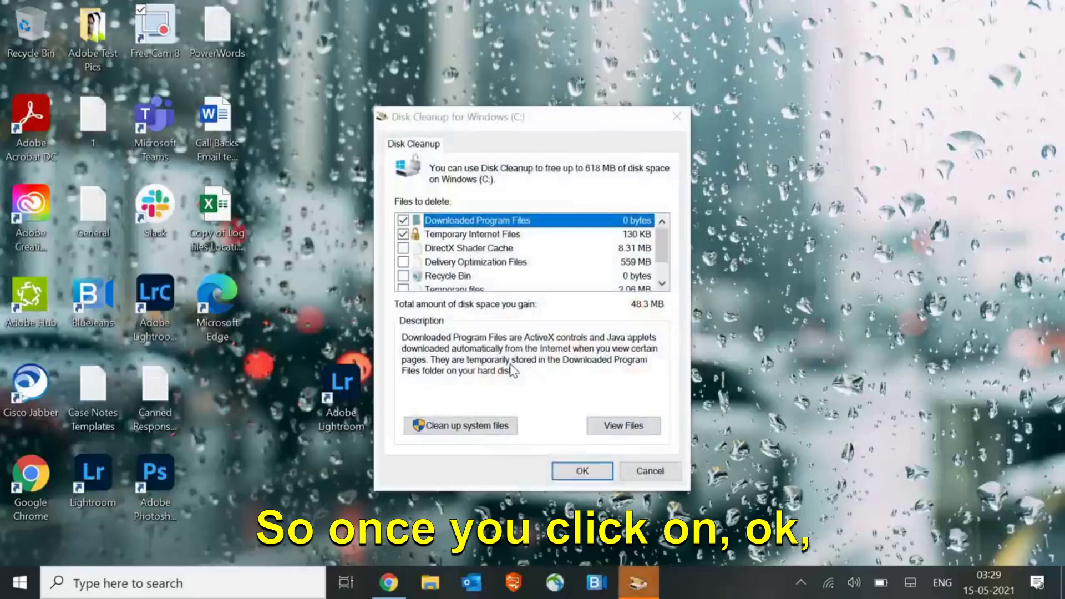
pyautogui.click(403, 248)
pyautogui.click(404, 262)
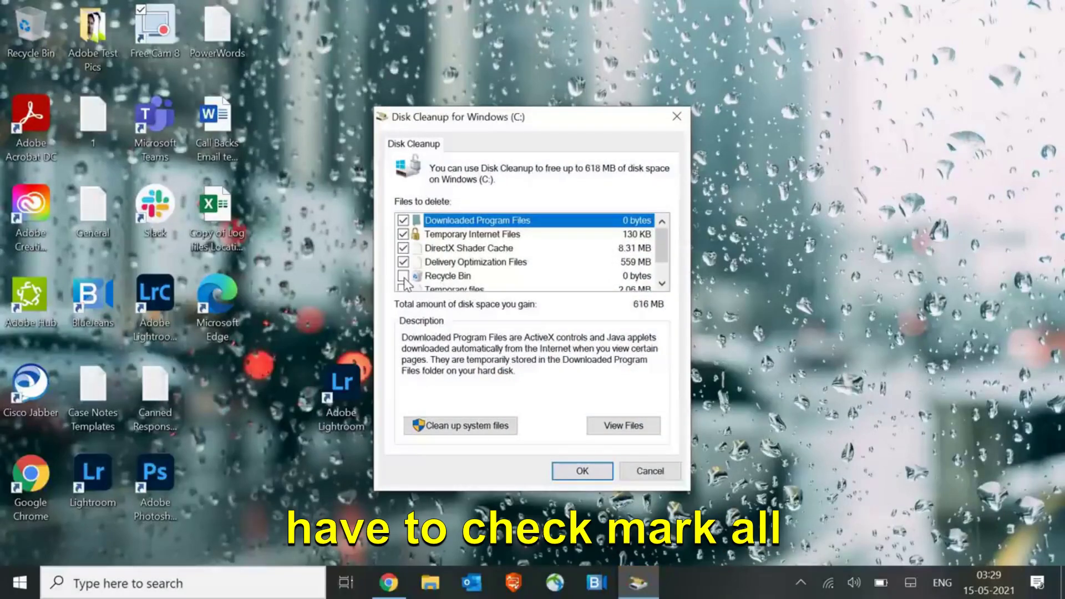
pyautogui.click(404, 275)
pyautogui.scroll(-1, 405, 277)
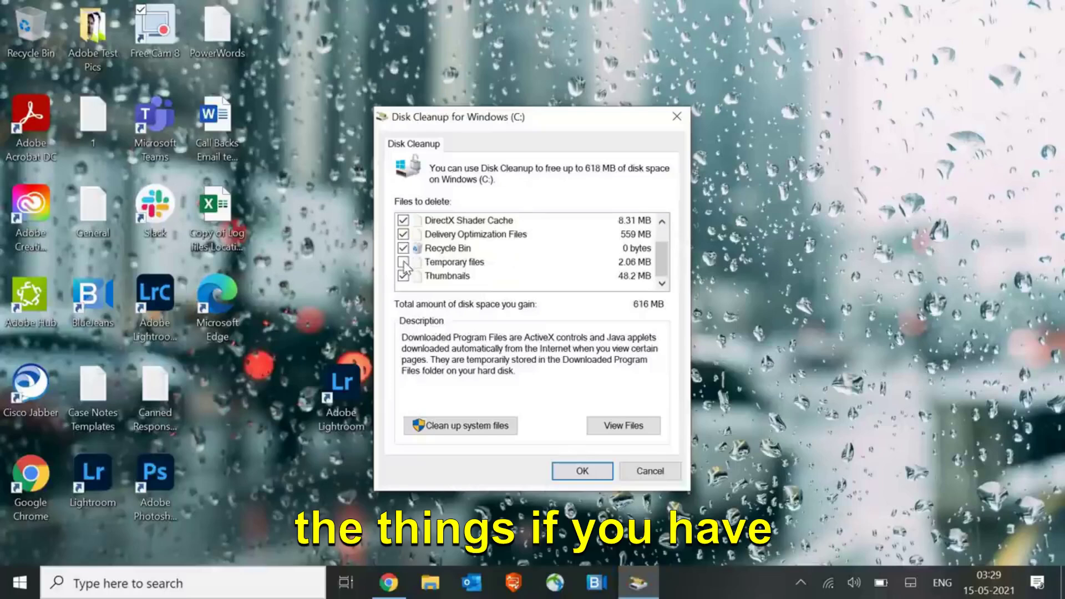
pyautogui.click(404, 263)
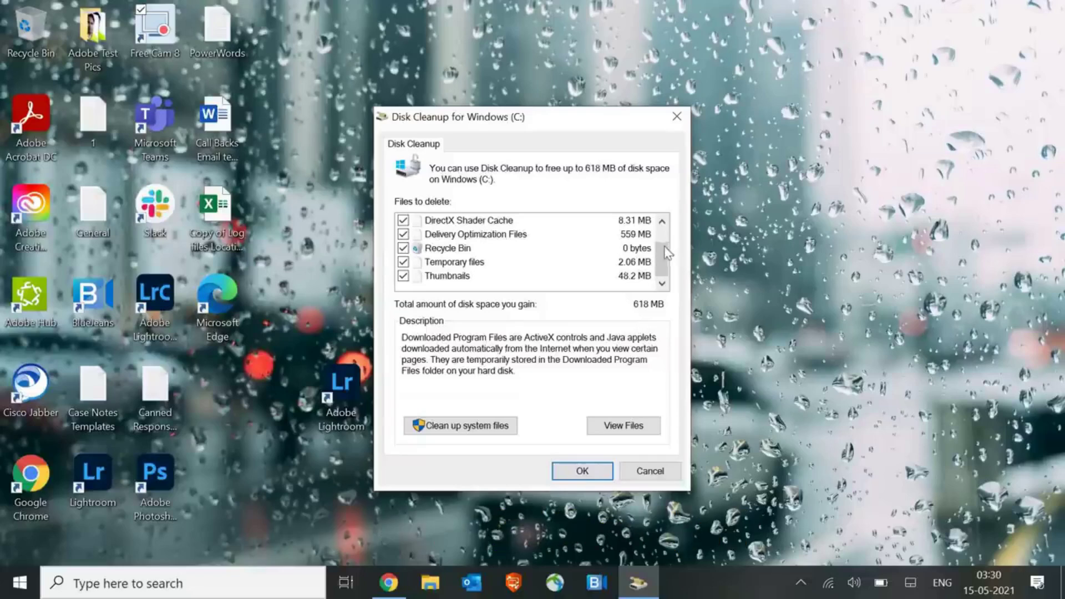
pyautogui.scroll(1, 665, 247)
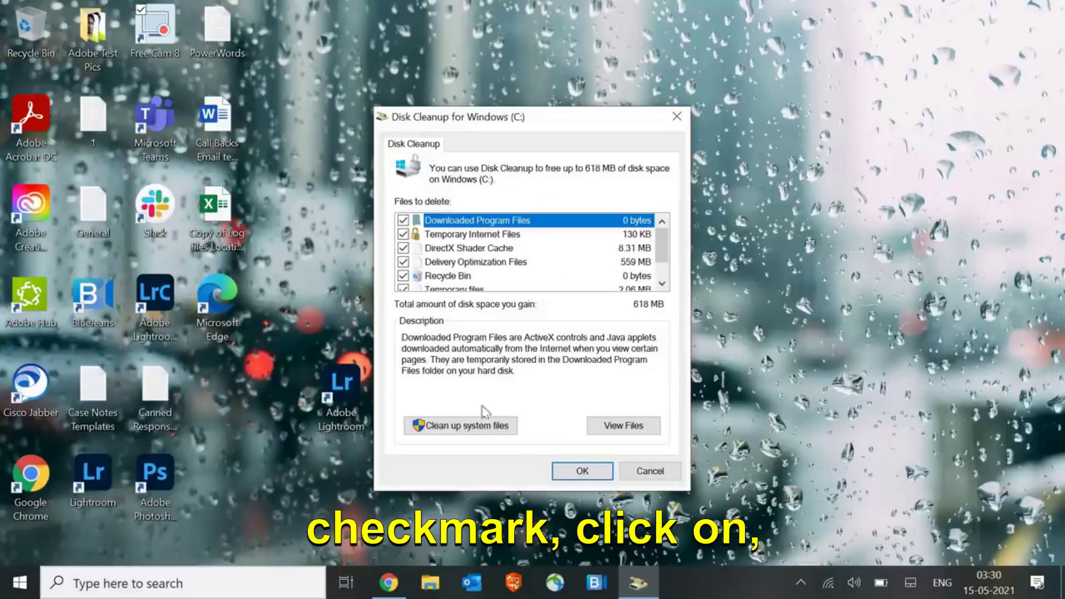
# Run the cleanup and confirm permanently deleting the marked files from C:
pyautogui.click(571, 472)
pyautogui.click(558, 303)
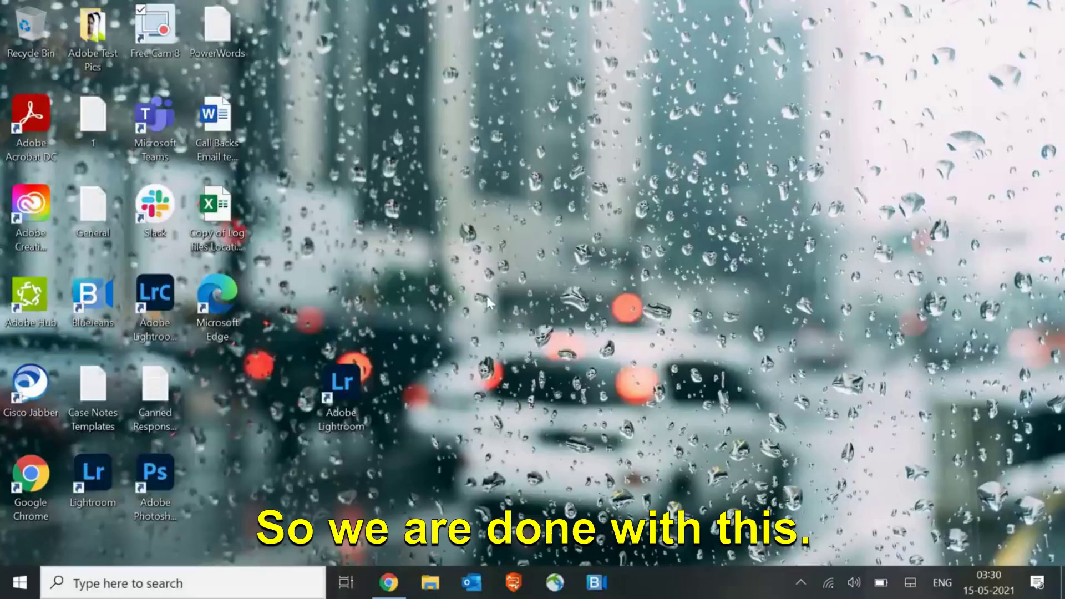
# Open the C:\Windows\Temp folder by running 'Temp' from the Run prompt
pyautogui.press('super+r')
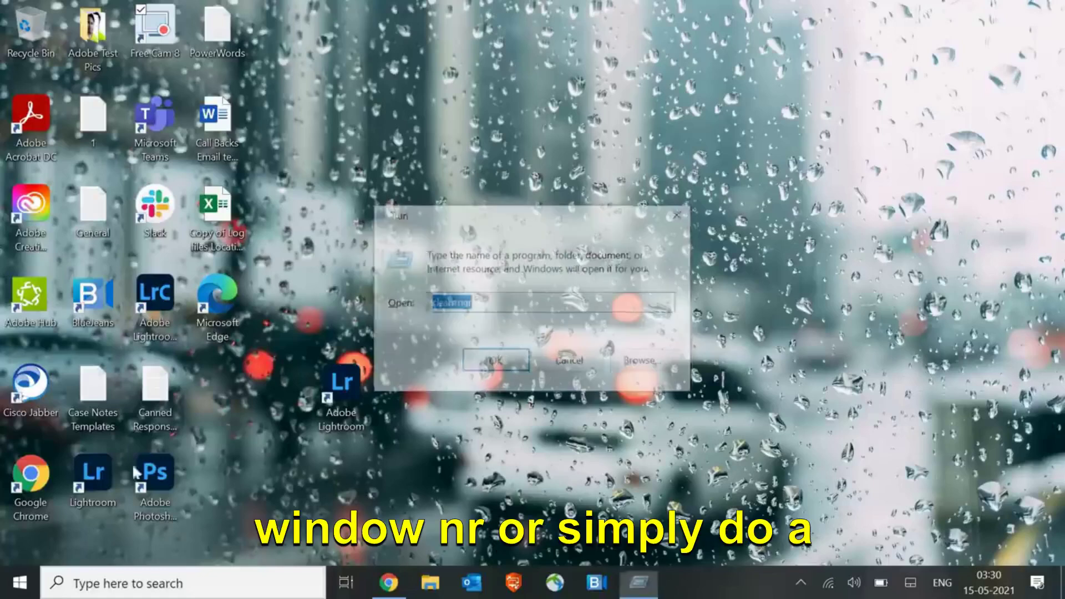
pyautogui.rightClick(14, 586)
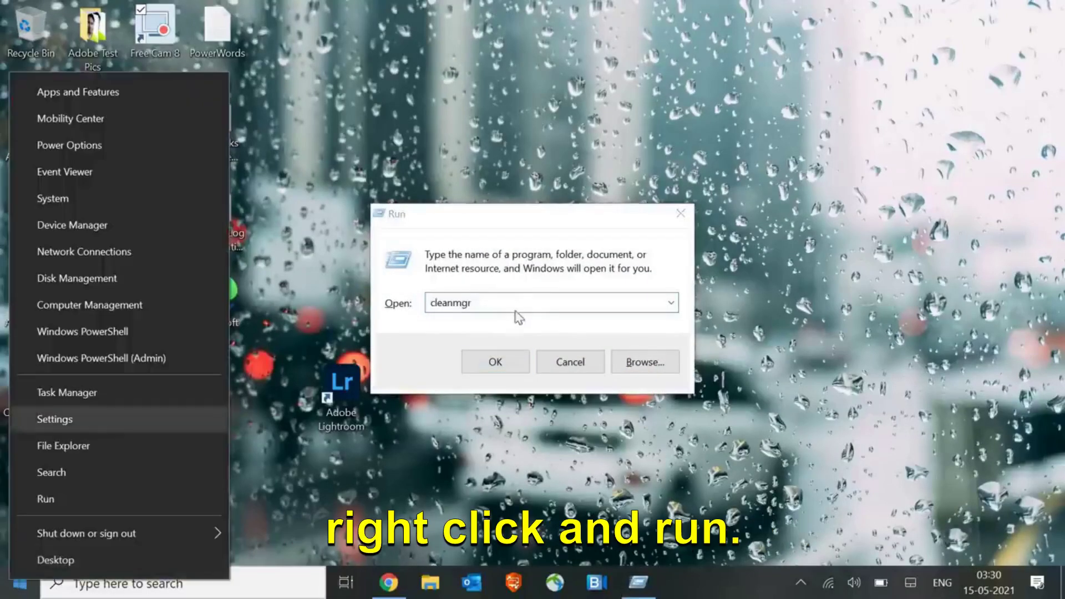
pyautogui.click(514, 306)
pyautogui.doubleClick(423, 305)
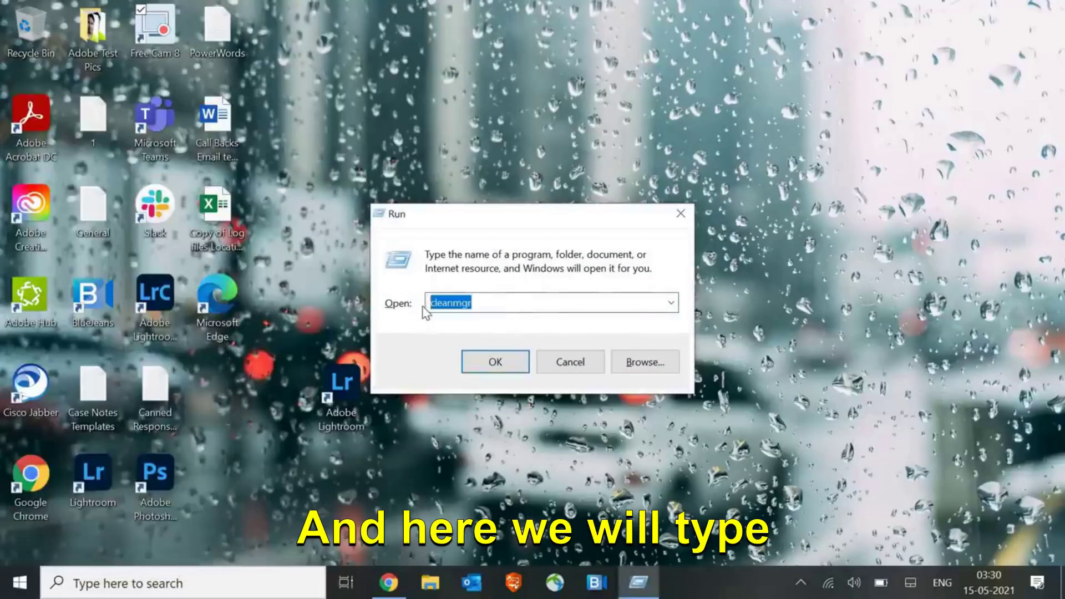
pyautogui.write('Temp')
pyautogui.press('Return')
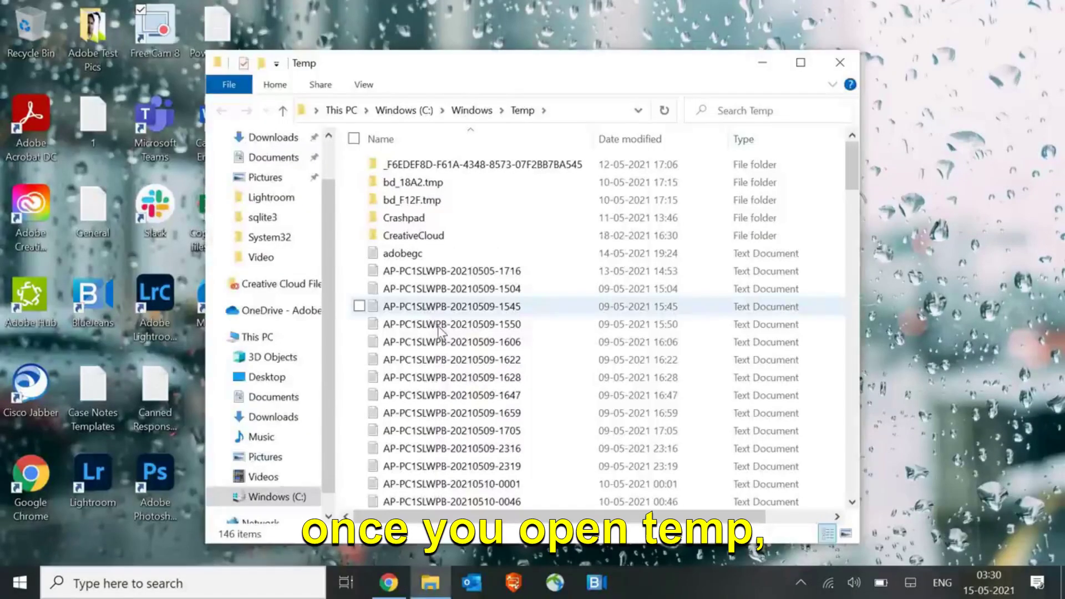
# Permanently delete all 146 items in Windows Temp, skipping every file still in use
pyautogui.click(443, 201)
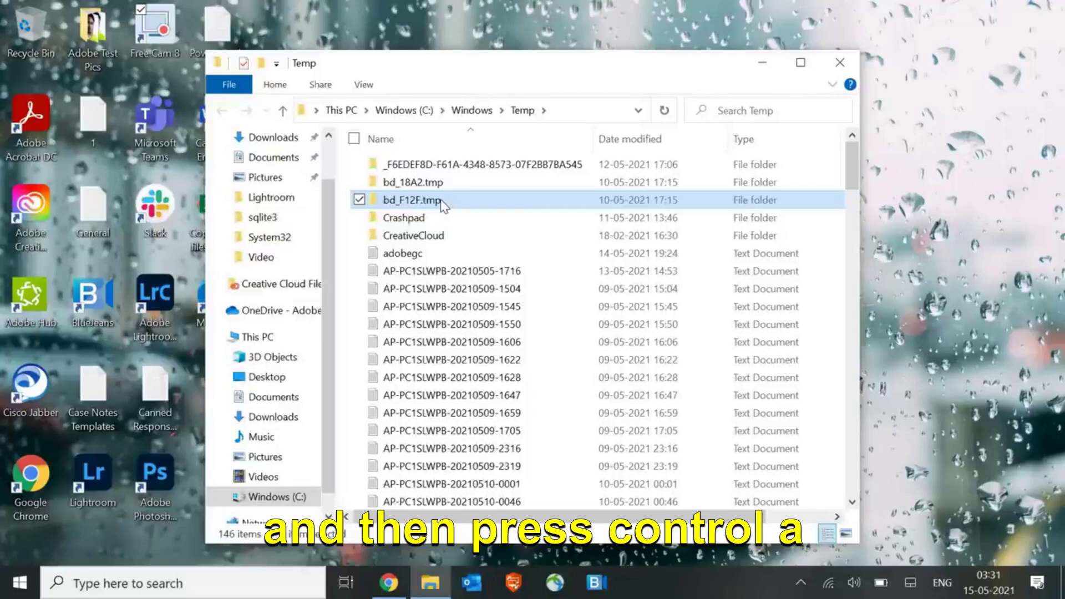
pyautogui.hotkey('ctrl', 'a')
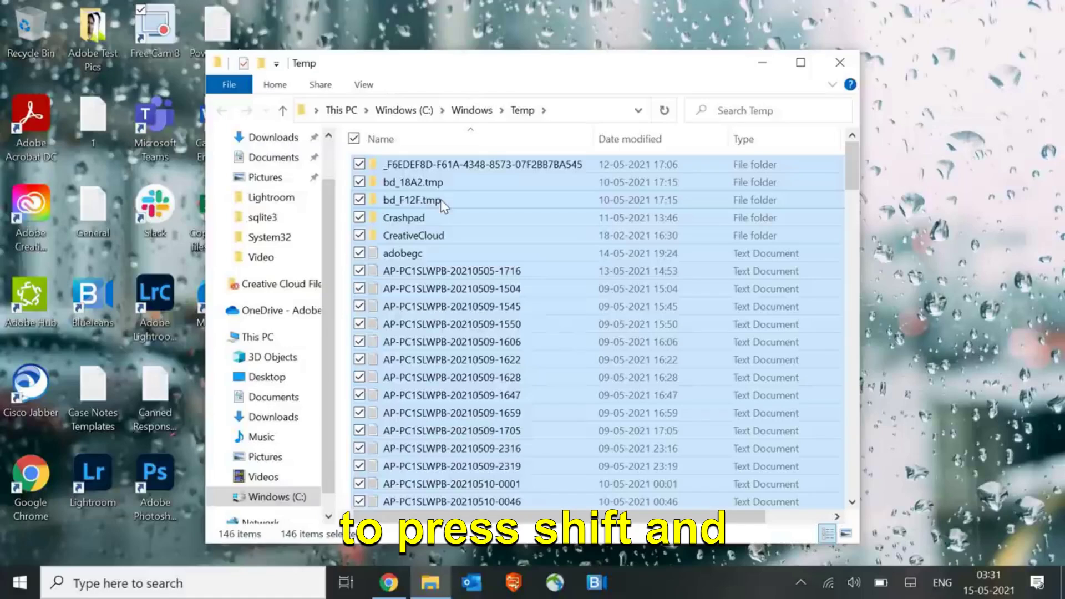
pyautogui.hotkey('shift', 'Delete')
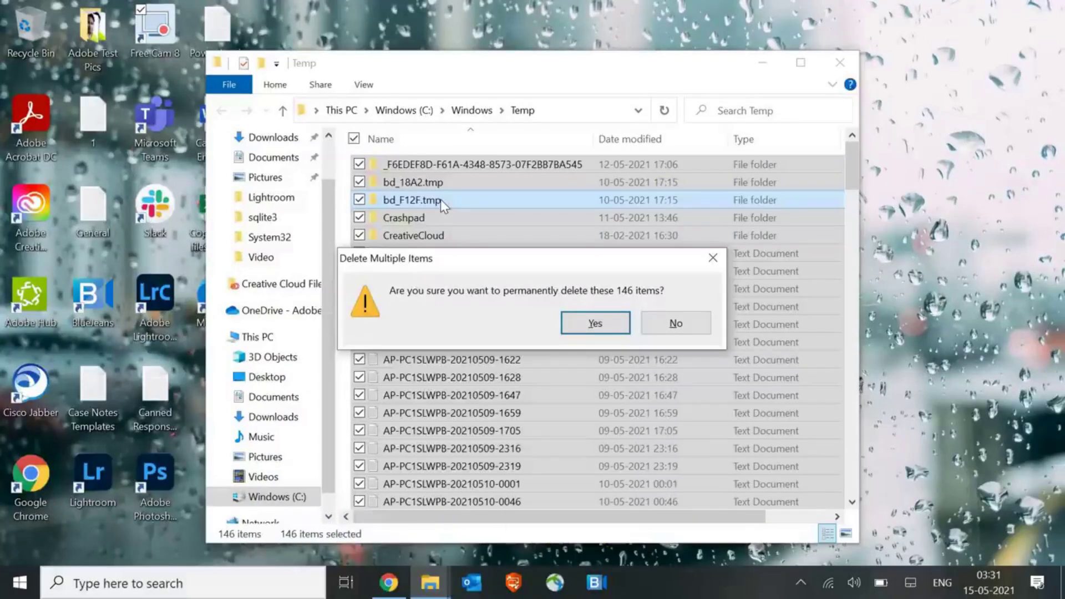
pyautogui.press('Return')
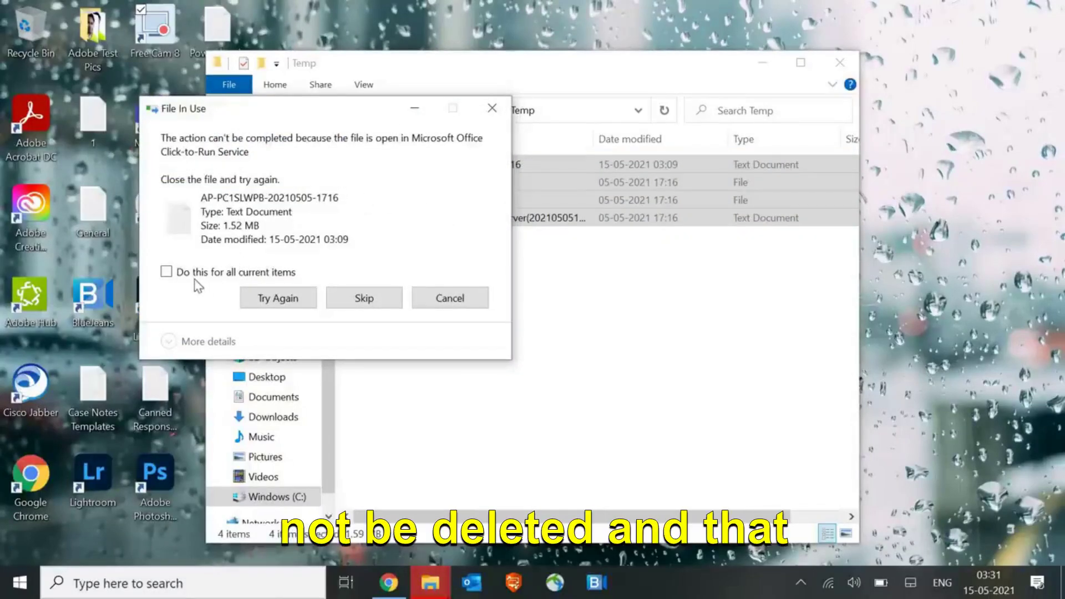
pyautogui.click(166, 271)
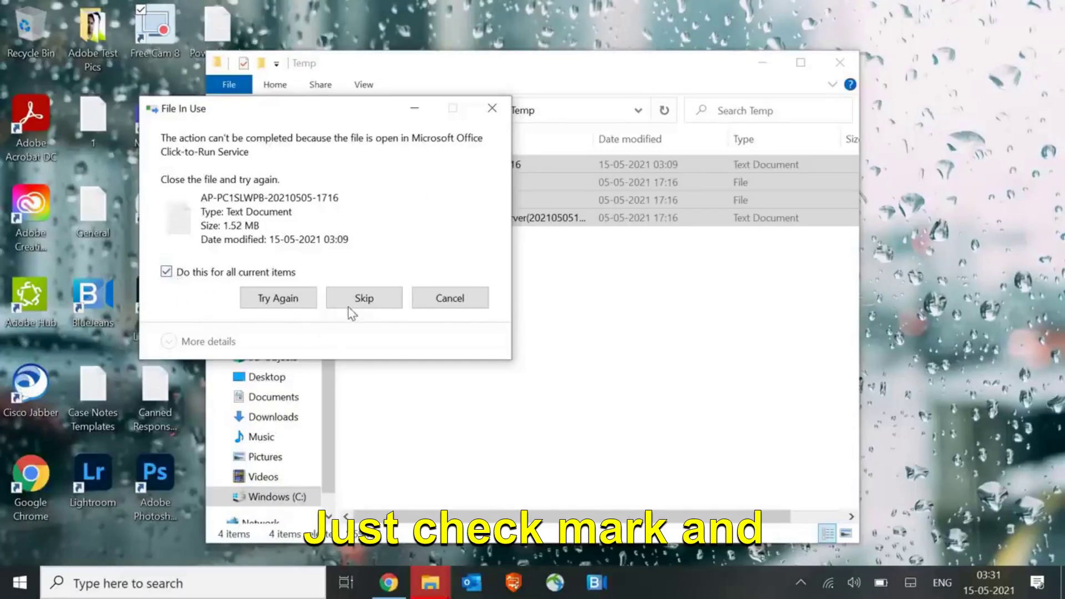
pyautogui.click(356, 304)
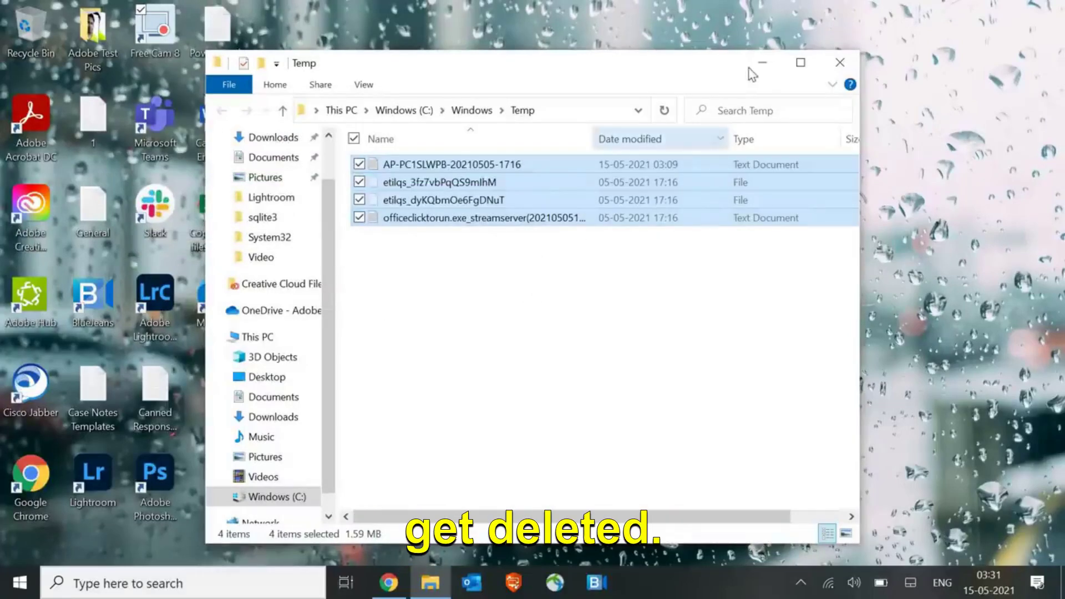
# Close the Windows Temp window and run %temp% to open the user's Temp folder
pyautogui.click(838, 64)
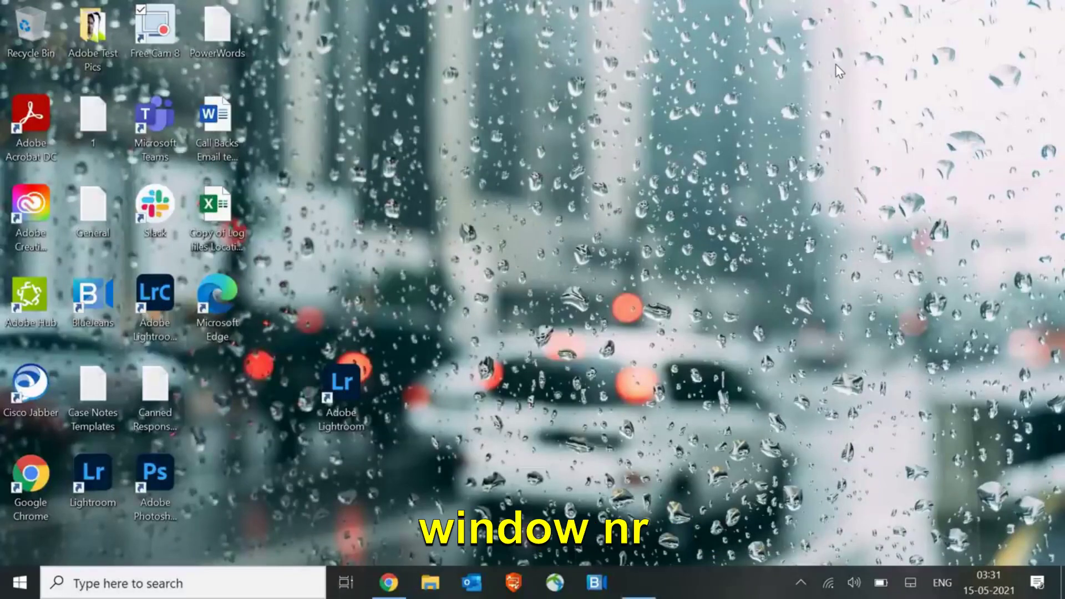
pyautogui.press('super+r')
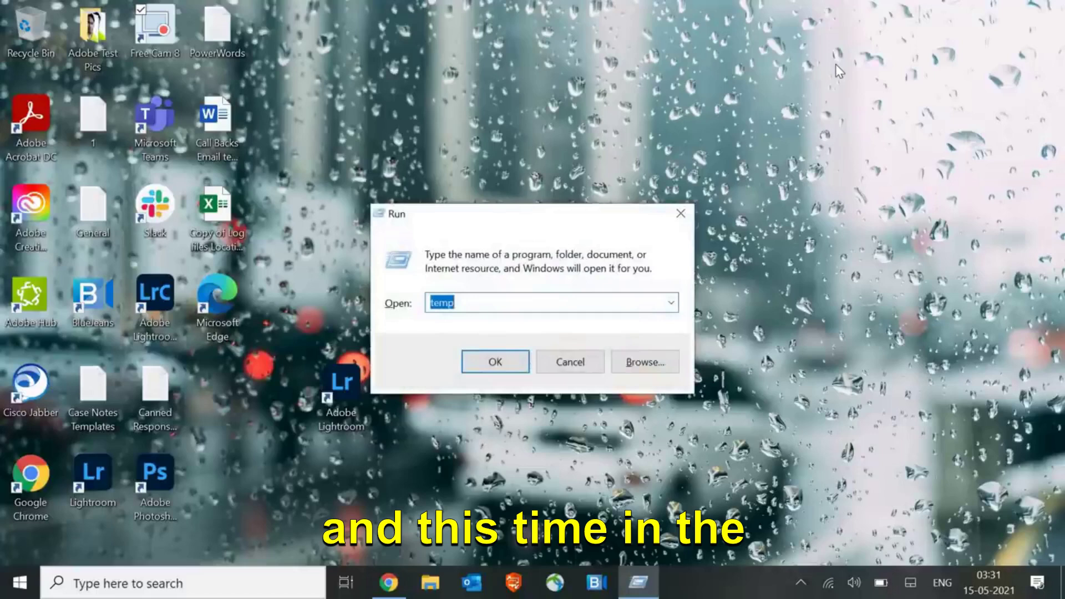
pyautogui.write('temp')
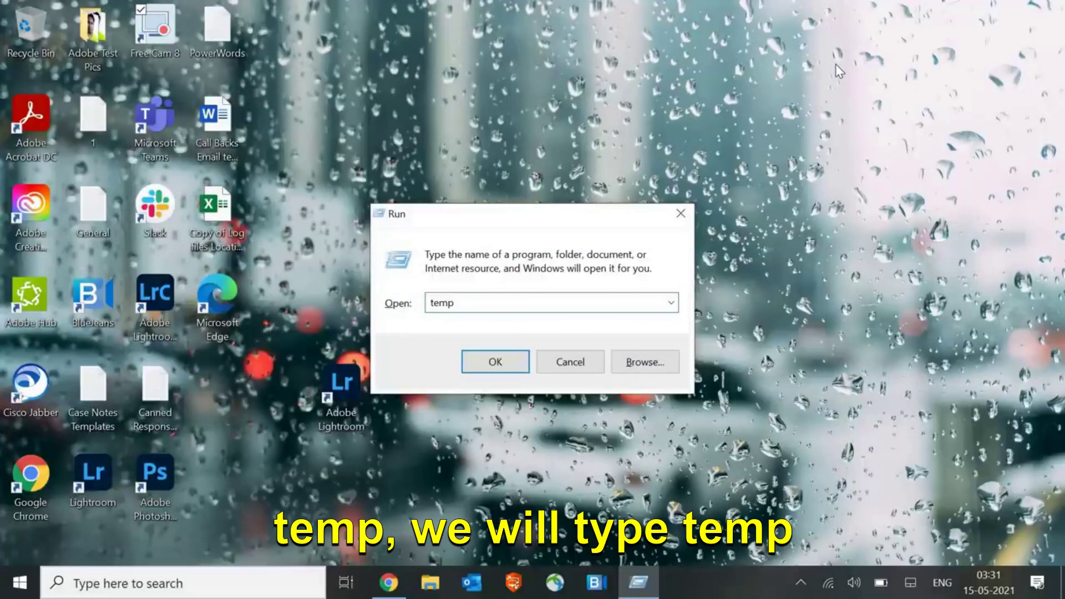
pyautogui.write('%')
pyautogui.press('Home')
pyautogui.write('%')
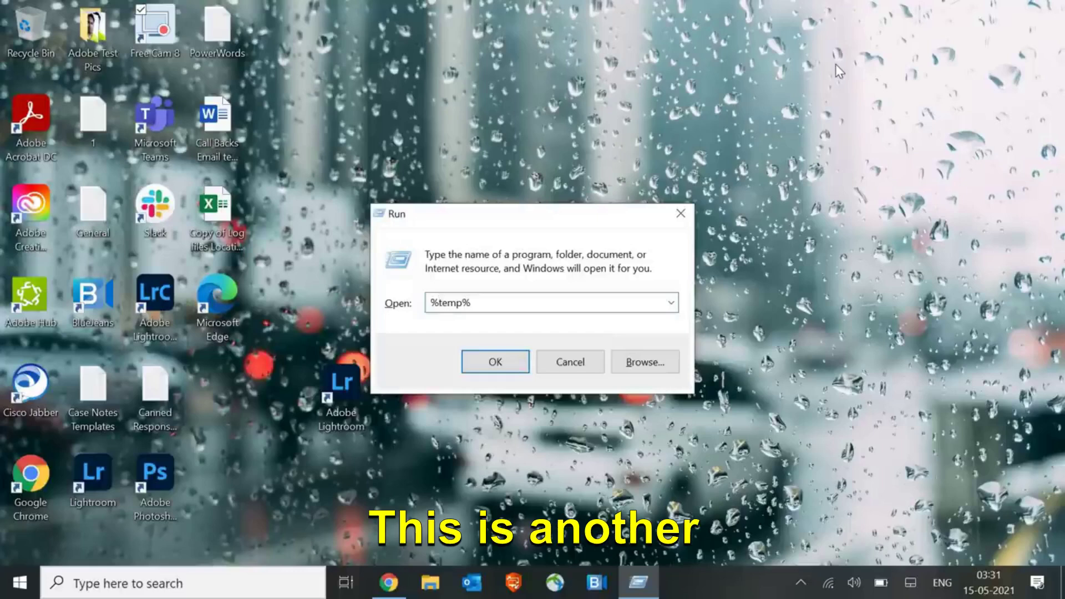
pyautogui.press('Return')
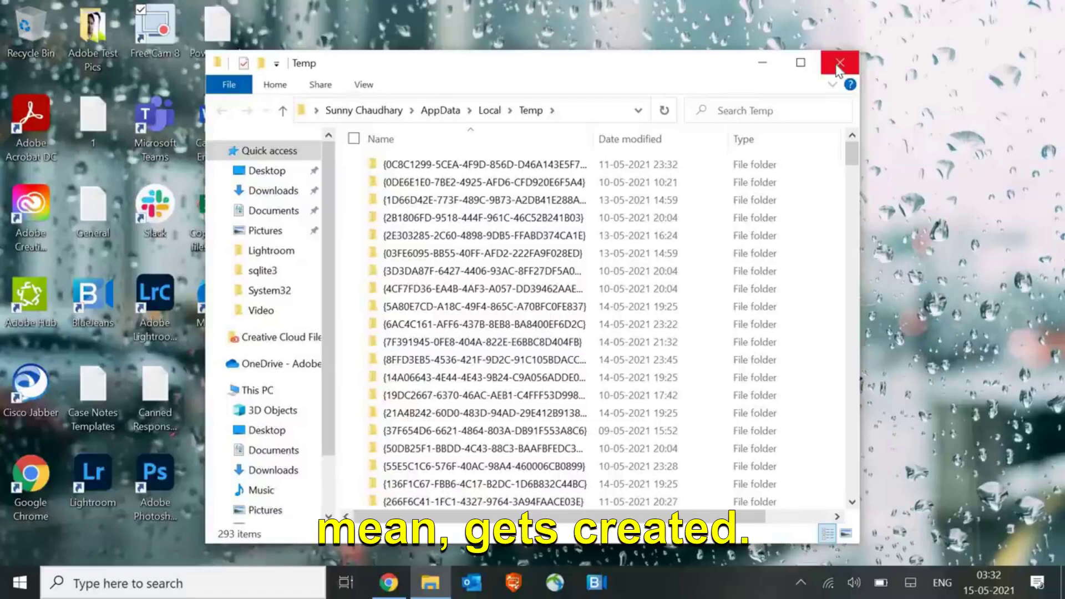
# Permanently delete all 293 Temp items, granting admin access and skipping all in-use files
pyautogui.click(479, 245)
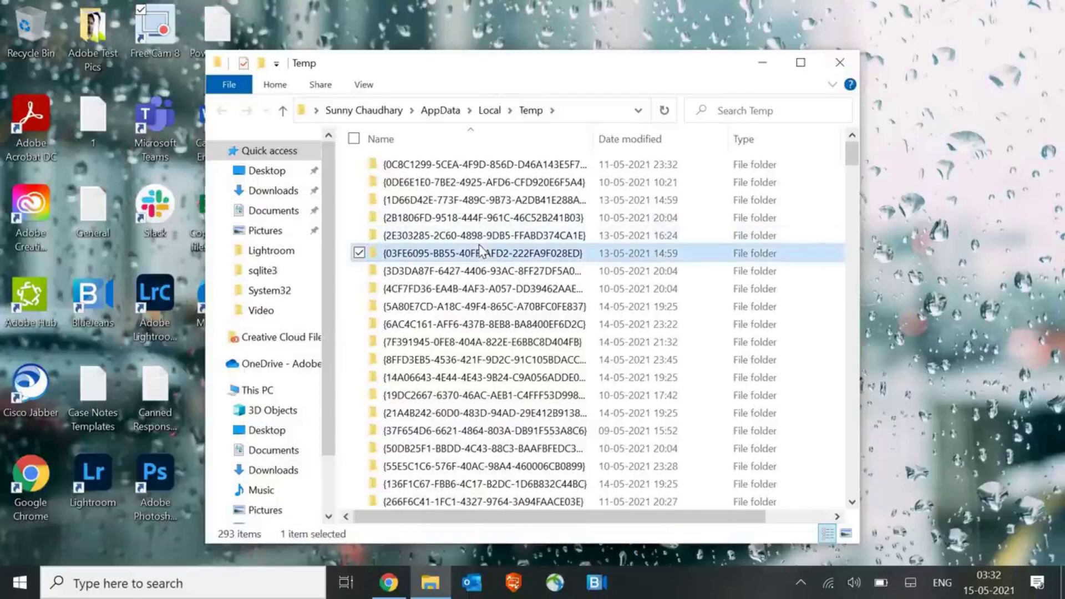
pyautogui.hotkey('ctrl', 'a')
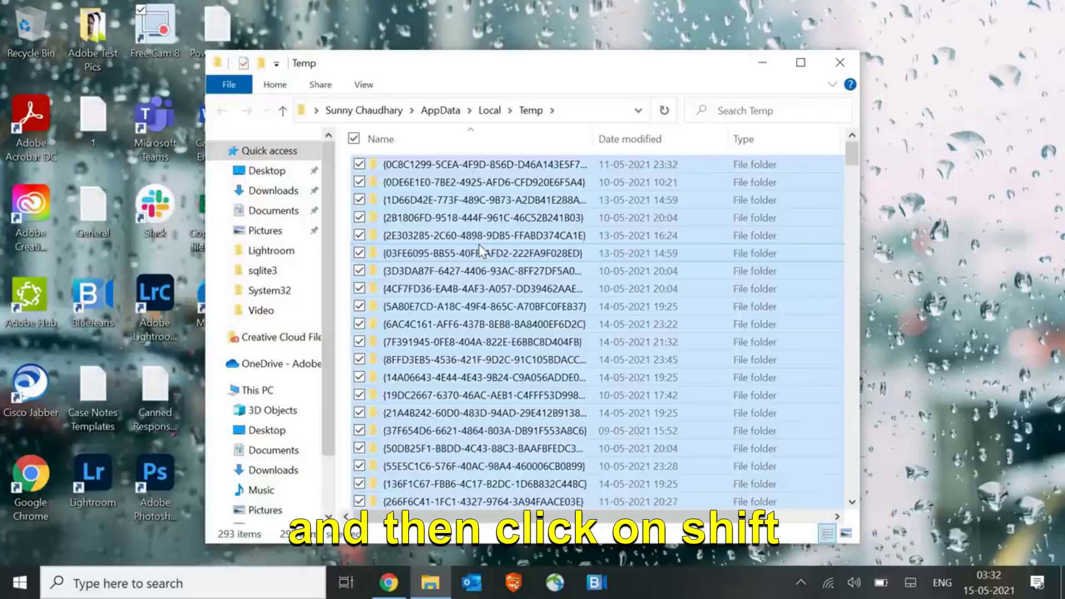
pyautogui.hotkey('shift', 'Delete')
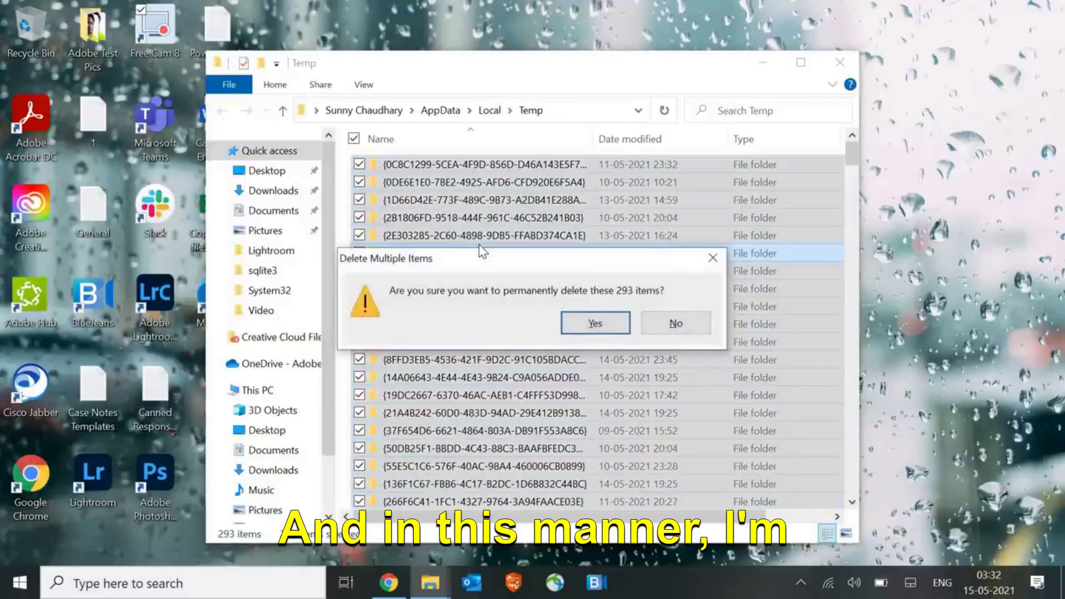
pyautogui.press('Return')
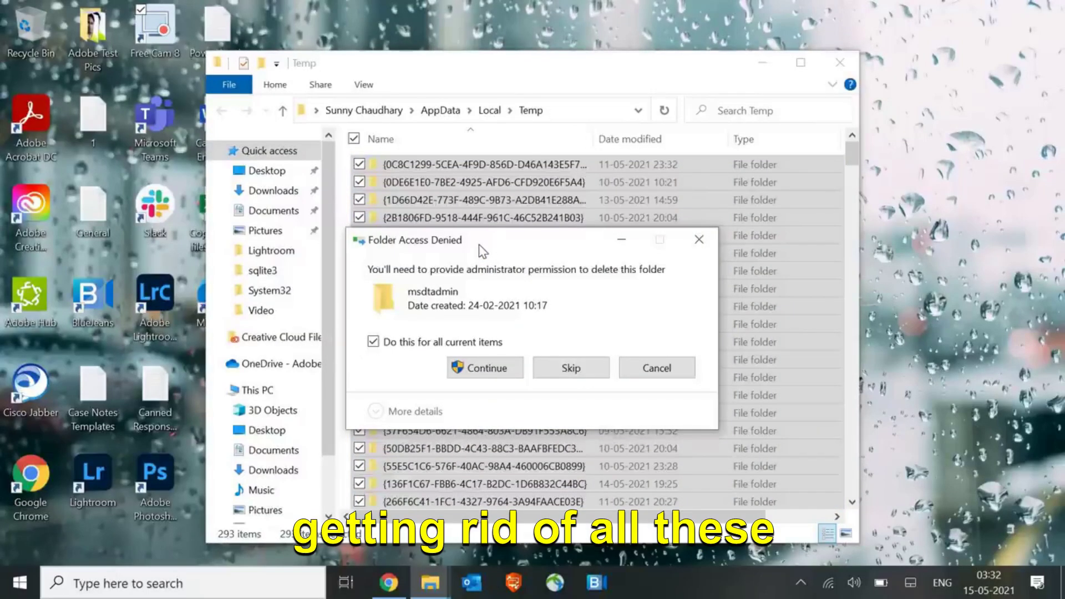
pyautogui.press('Return')
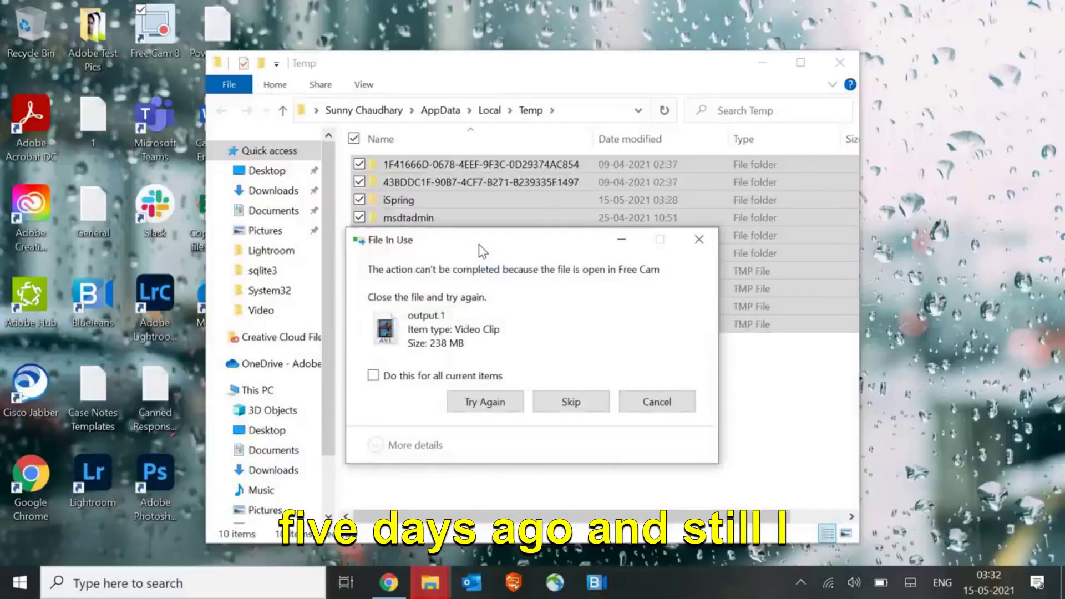
pyautogui.click(570, 400)
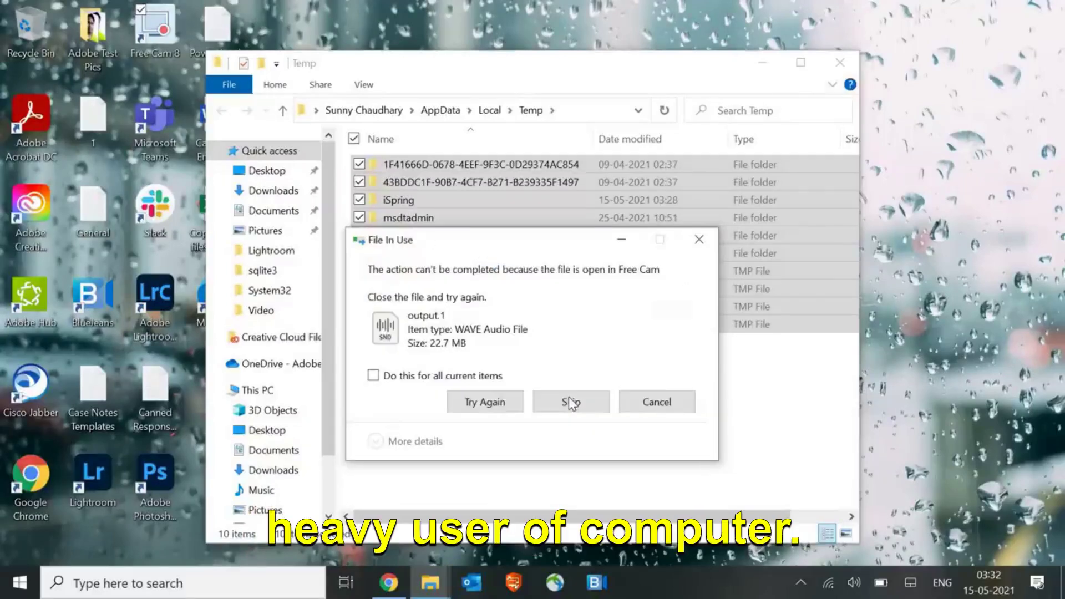
pyautogui.click(393, 378)
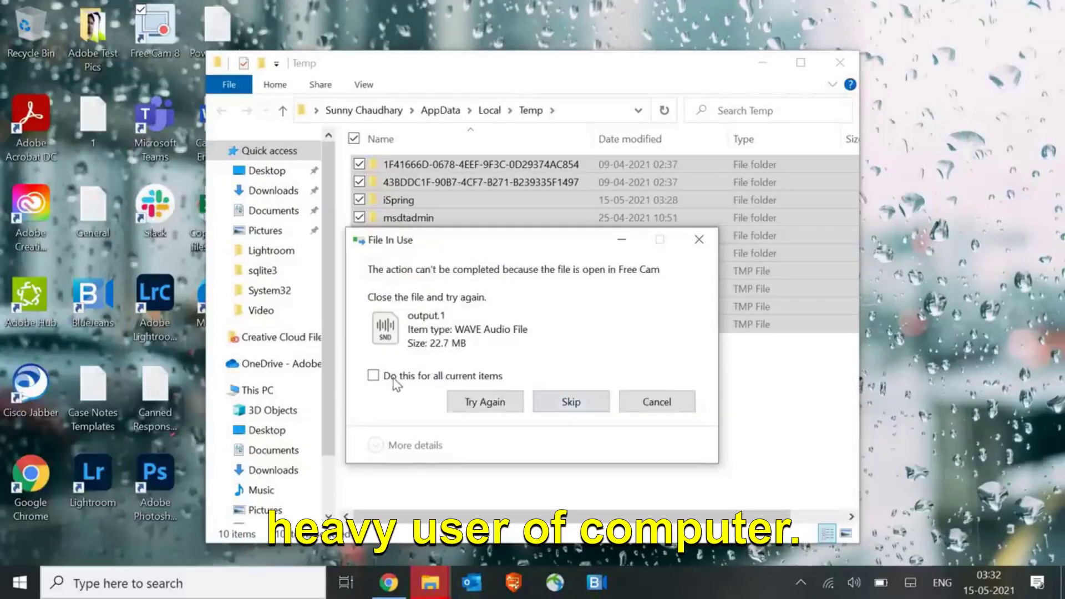
pyautogui.click(568, 411)
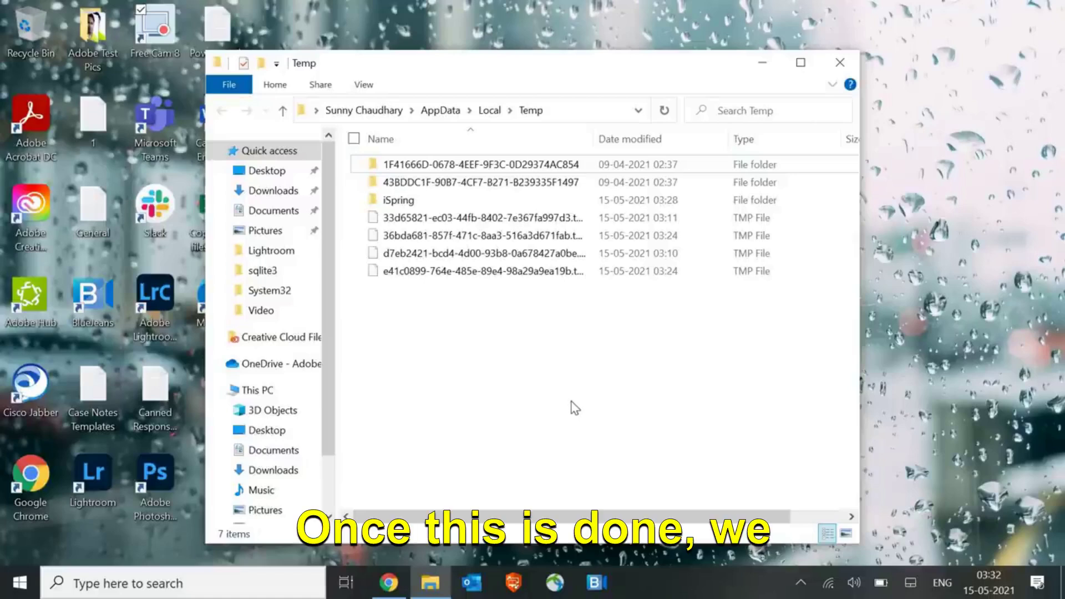
# Close the Temp folder and run inetcpl.cpl to open Internet Properties
pyautogui.click(838, 63)
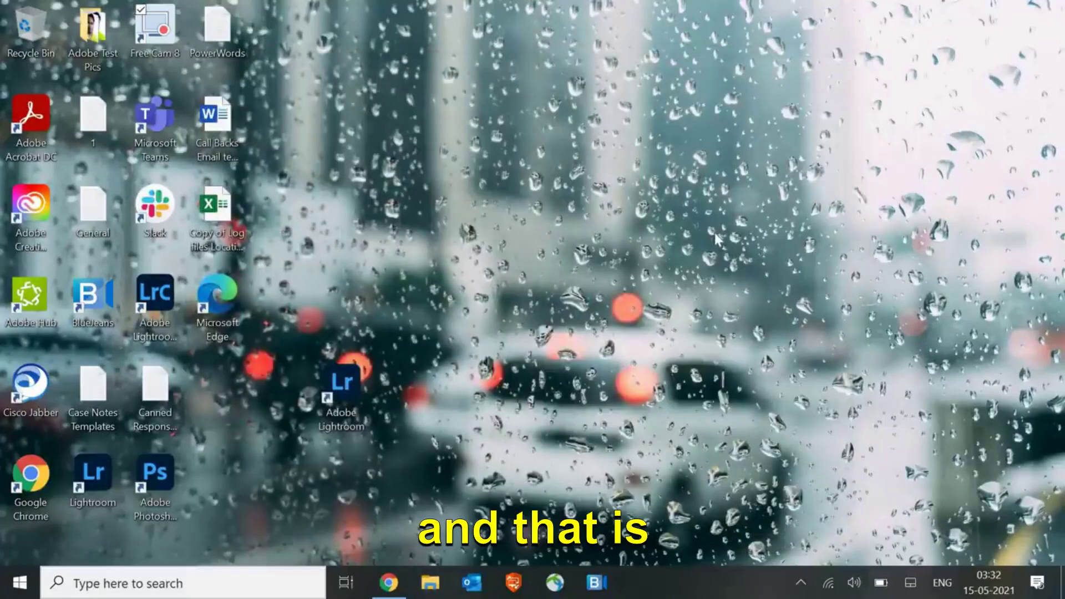
pyautogui.press('super+r')
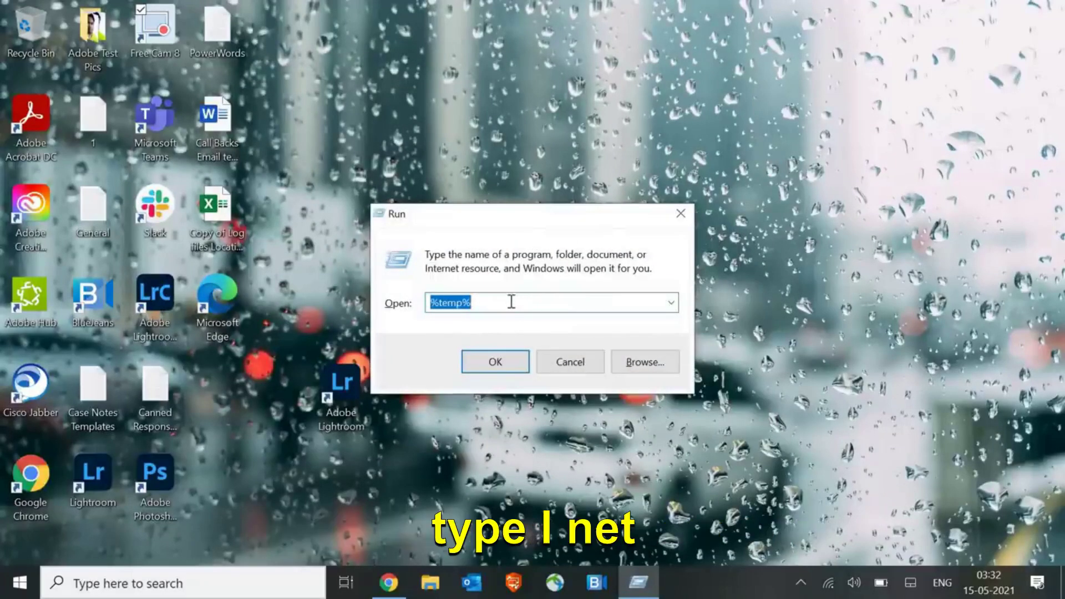
pyautogui.write('inetc')
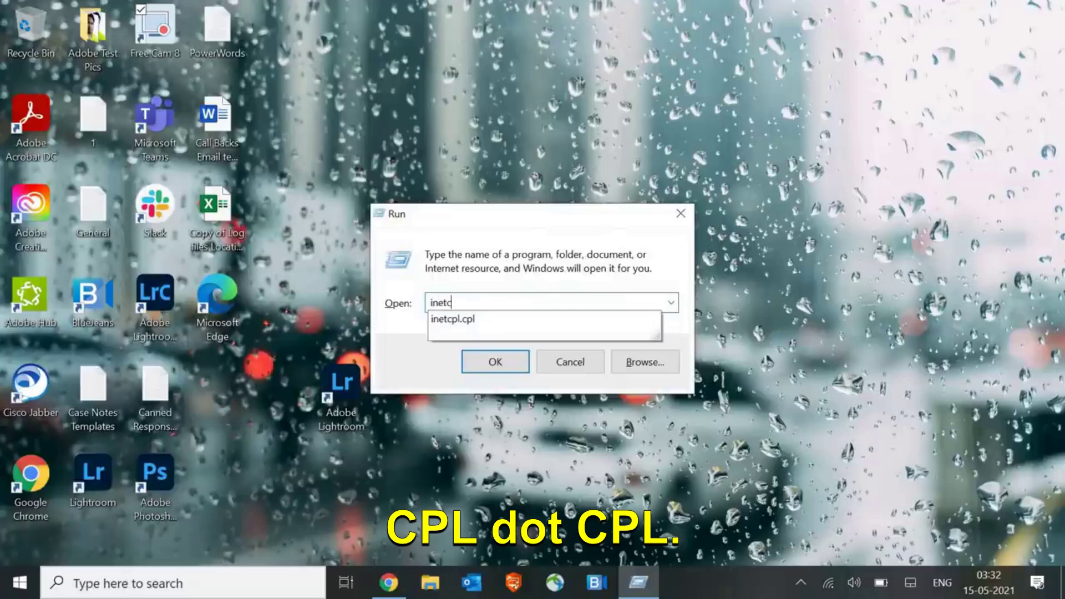
pyautogui.press('Down')
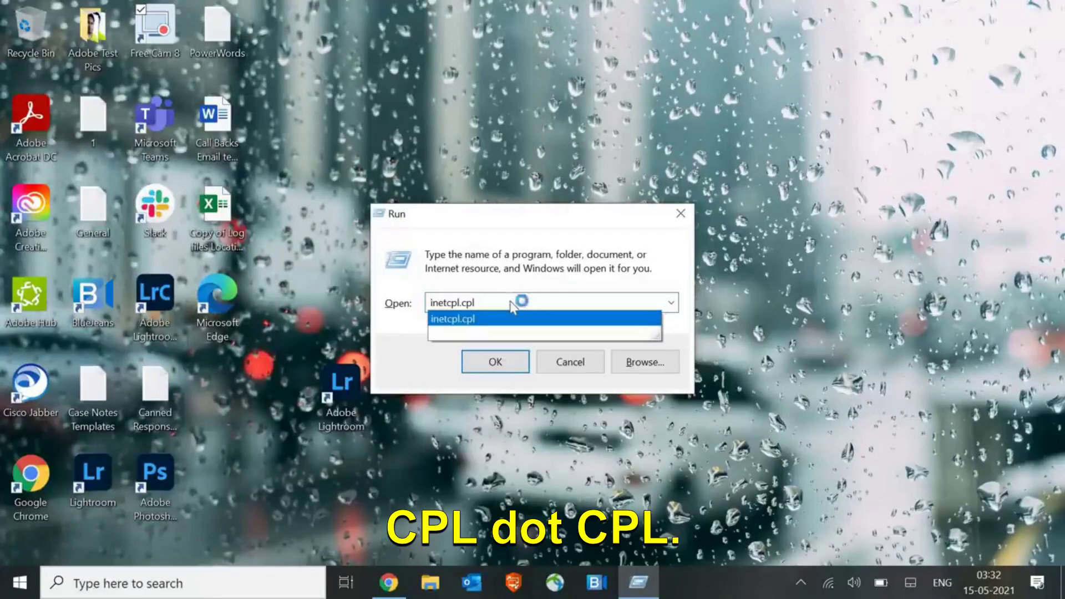
pyautogui.press('Return')
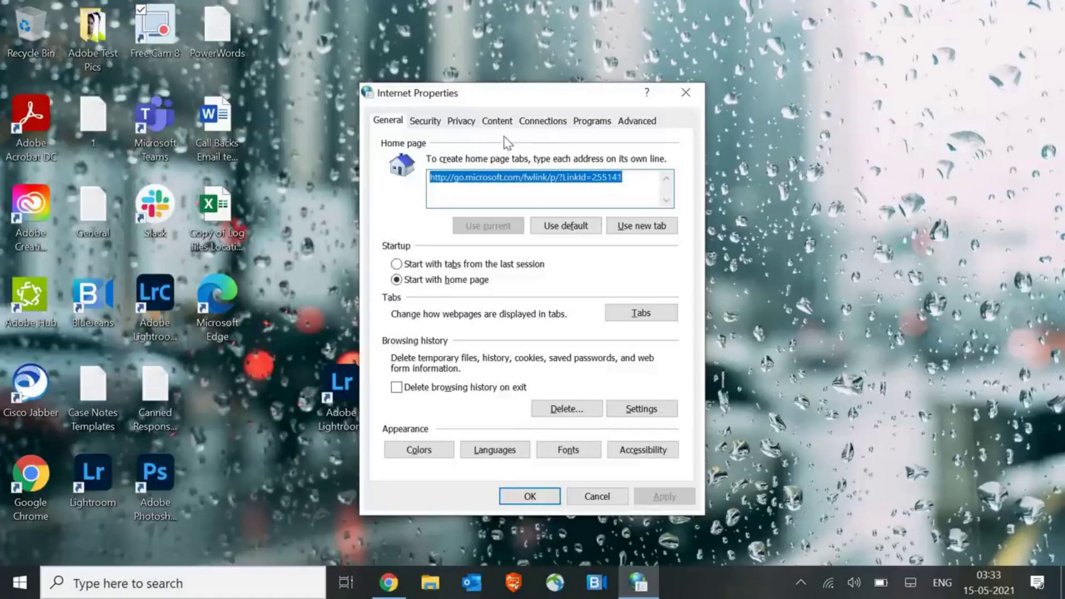
# Confirm the LAN settings on the Connections tab with automatic detection enabled
pyautogui.click(543, 125)
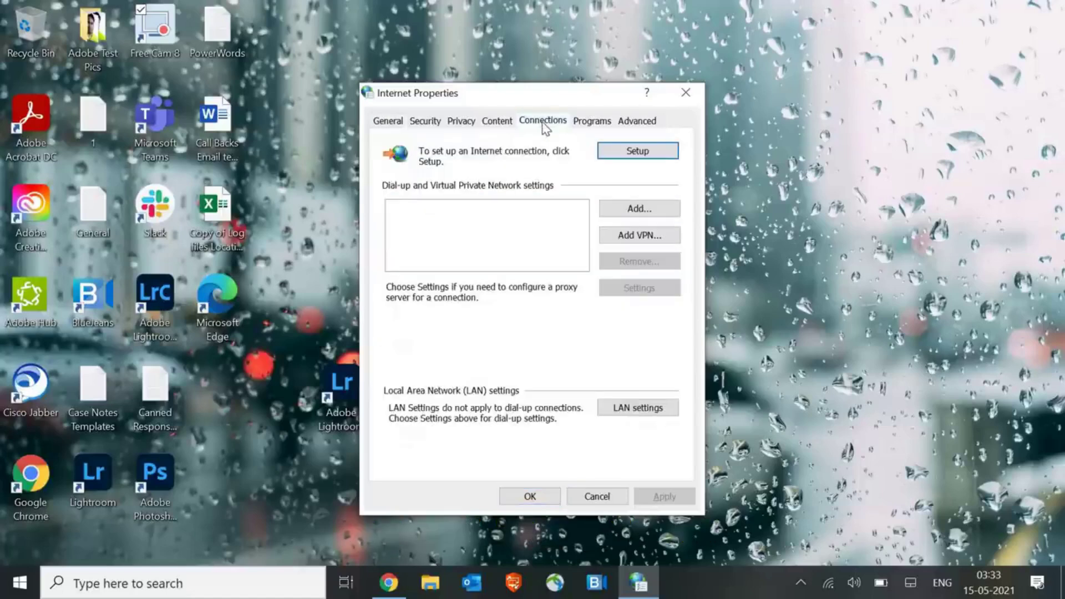
pyautogui.click(615, 411)
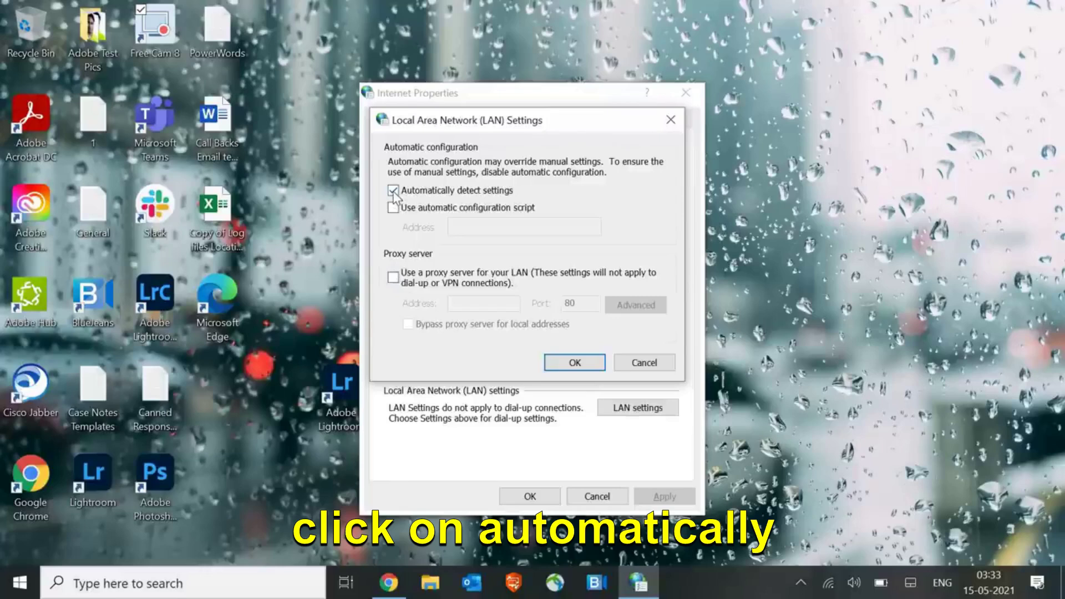
pyautogui.click(561, 365)
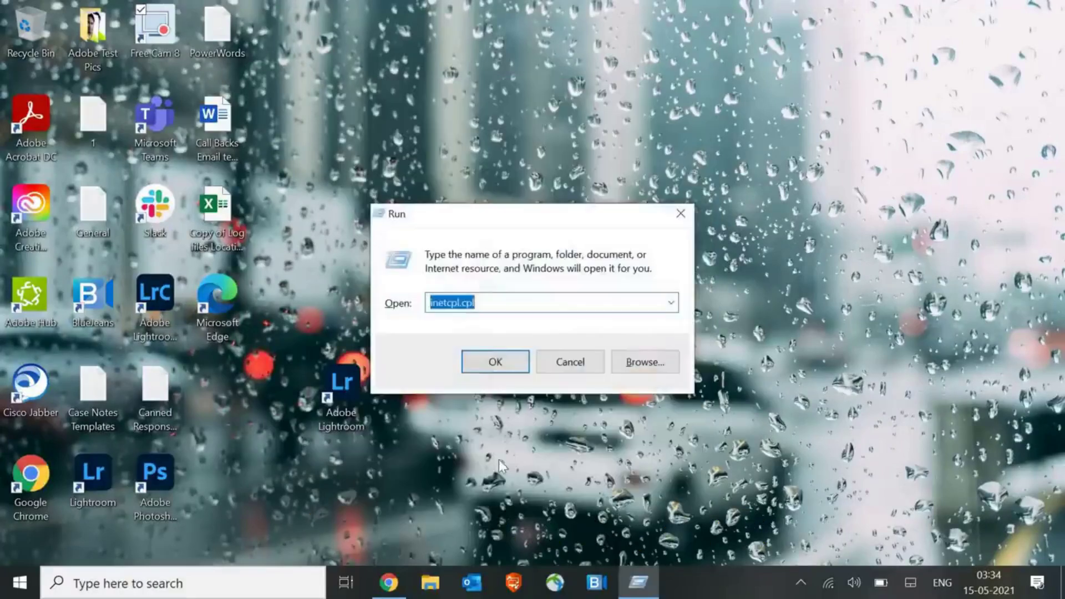
# Reopen Internet Properties via inetcpl.cpl and restore the advanced settings to defaults
pyautogui.click(506, 364)
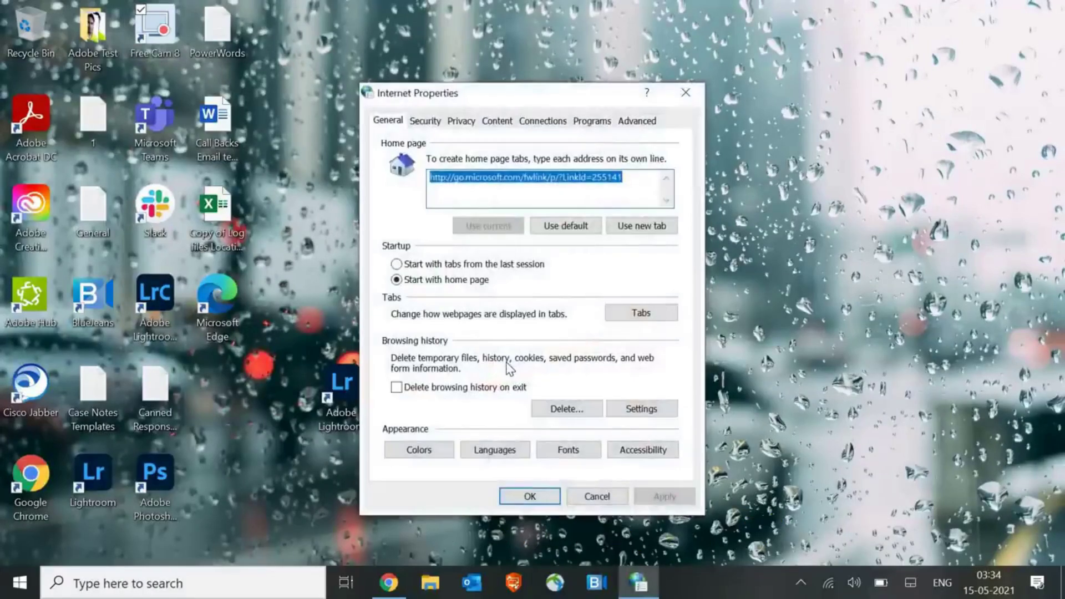
pyautogui.click(634, 122)
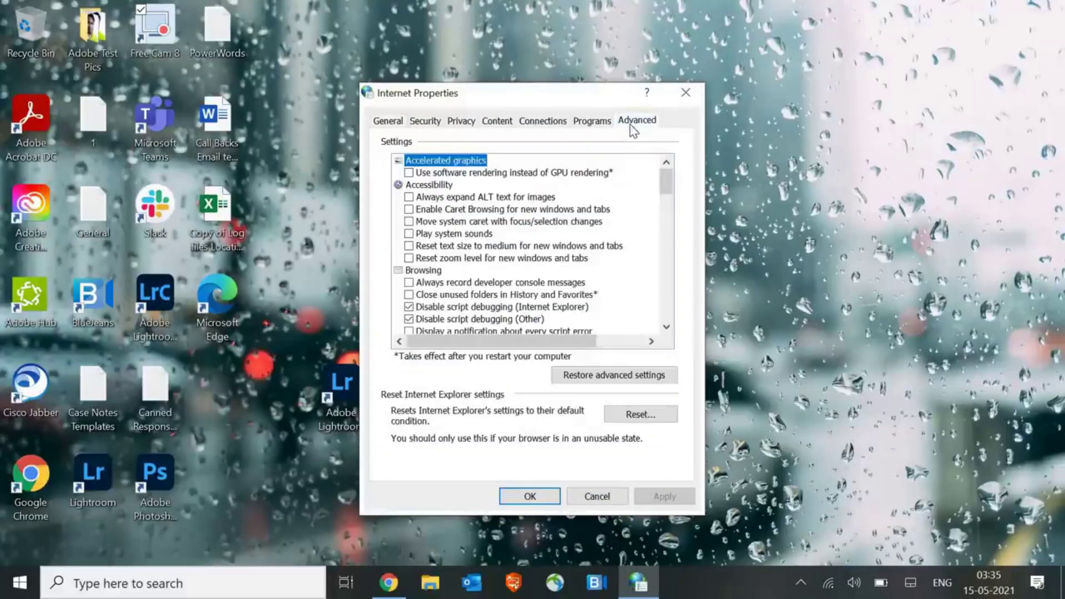
pyautogui.click(601, 378)
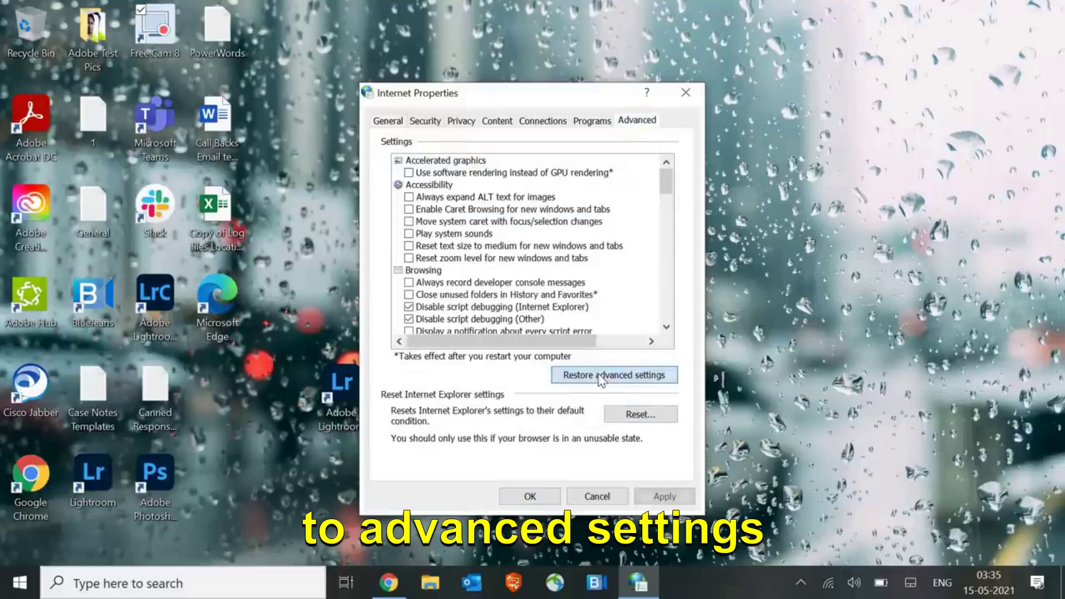
# Reset Internet Explorer settings with Delete personal settings ticked, then close the dialog
pyautogui.click(640, 415)
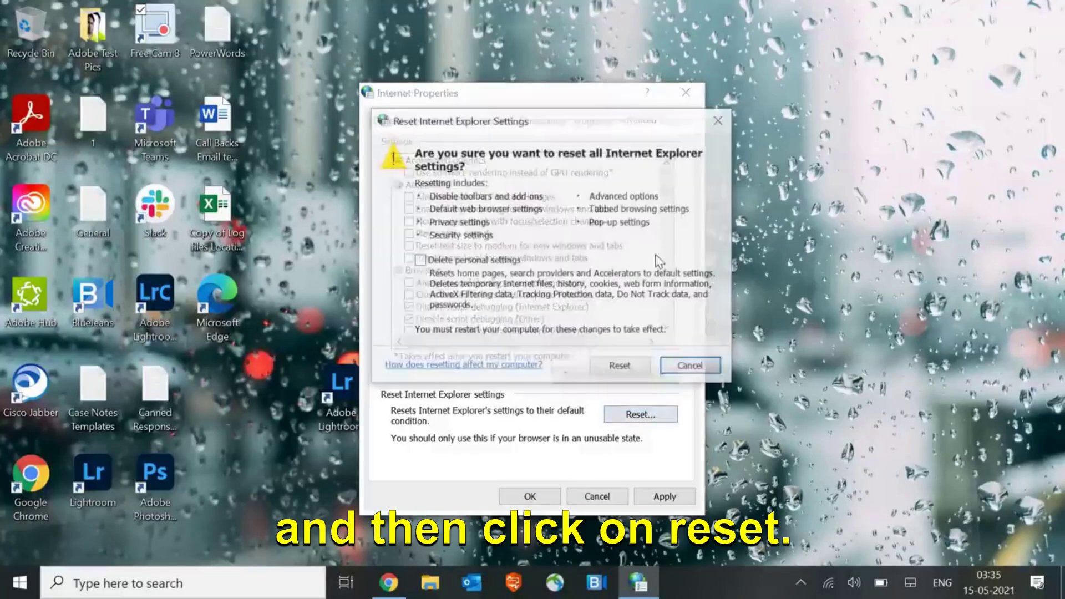
pyautogui.click(420, 260)
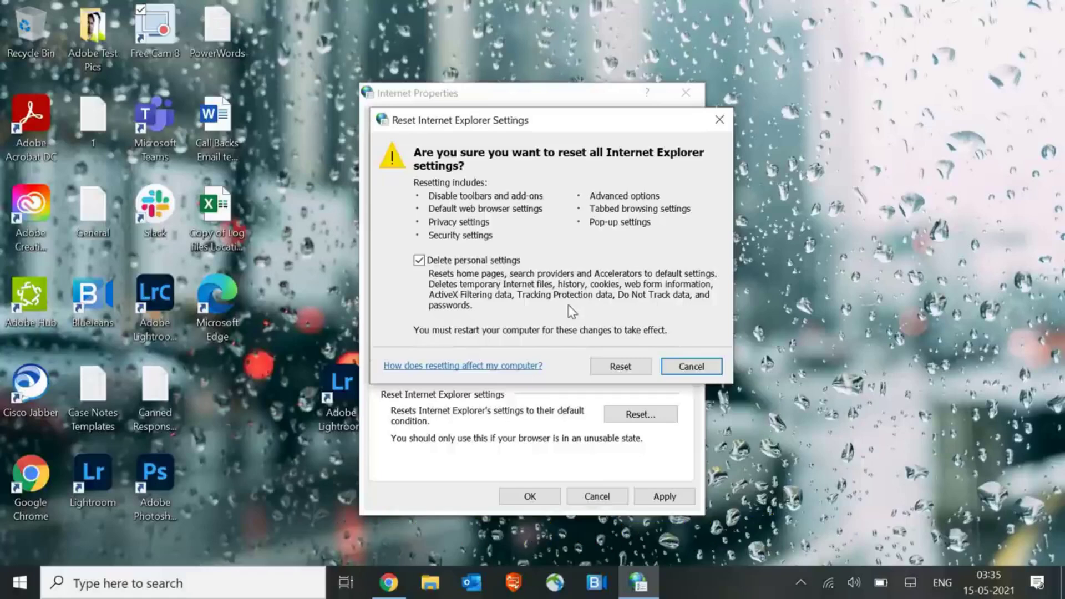
pyautogui.click(608, 366)
pyautogui.click(568, 259)
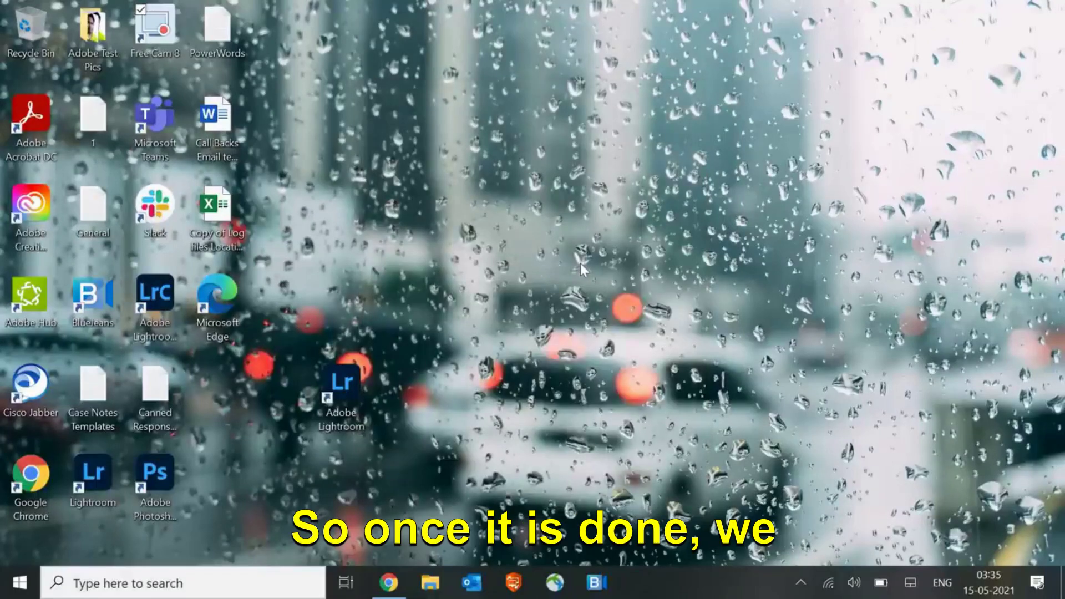
# Open the C:\Windows\Prefetch folder through Run, granting permission to access it
pyautogui.press('super+r')
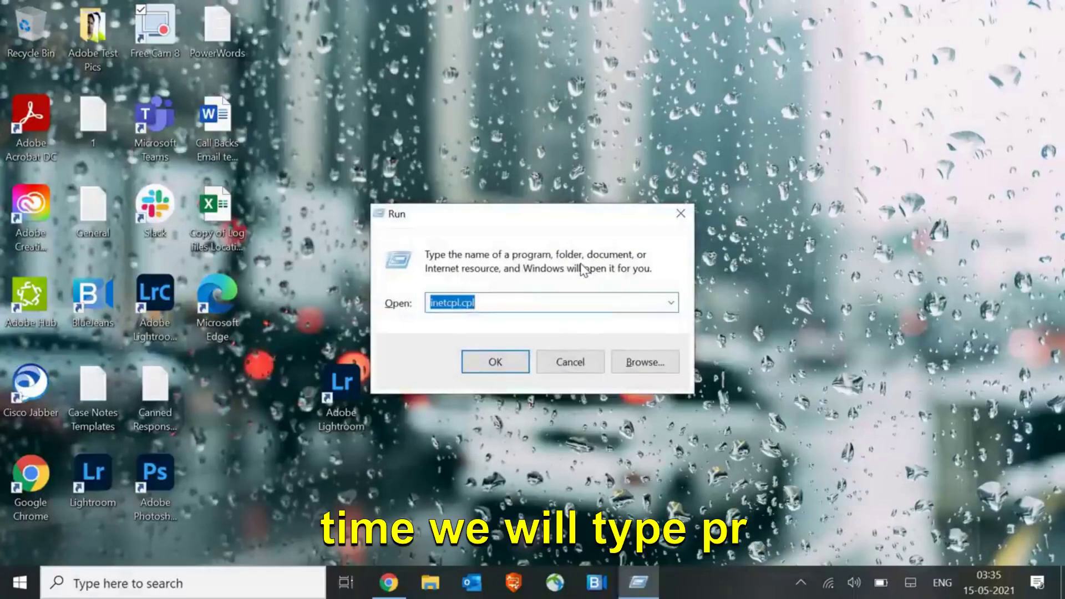
pyautogui.write('prefetch')
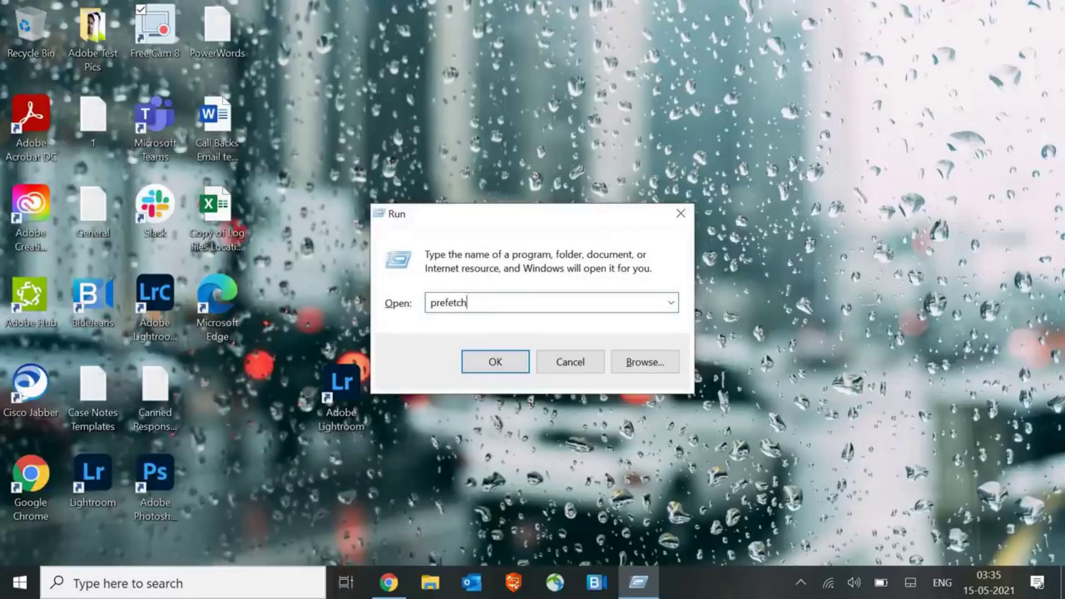
pyautogui.press('Return')
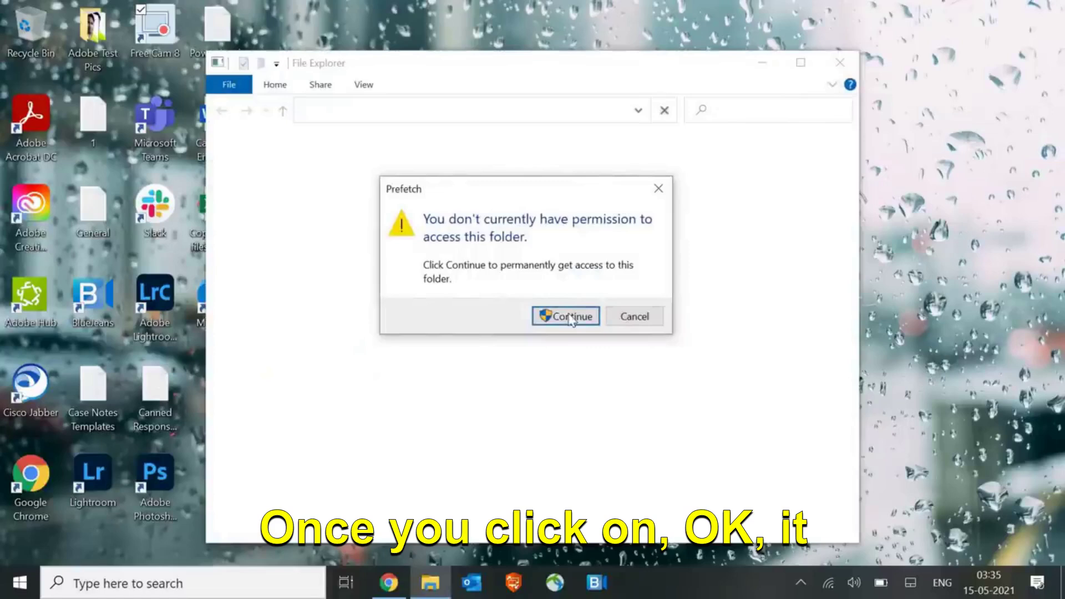
pyautogui.click(569, 321)
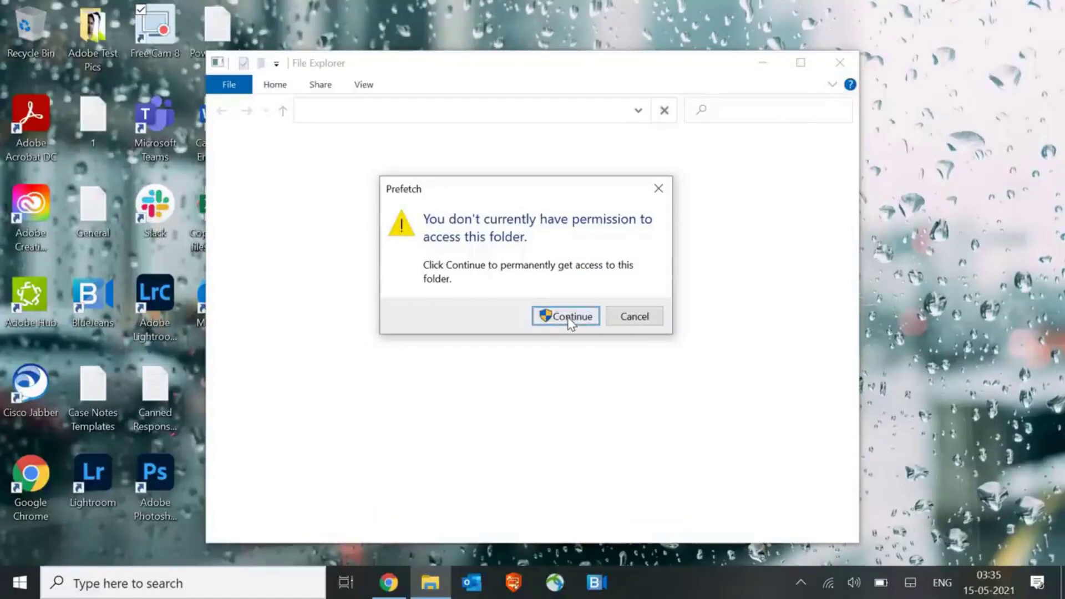
pyautogui.click(570, 317)
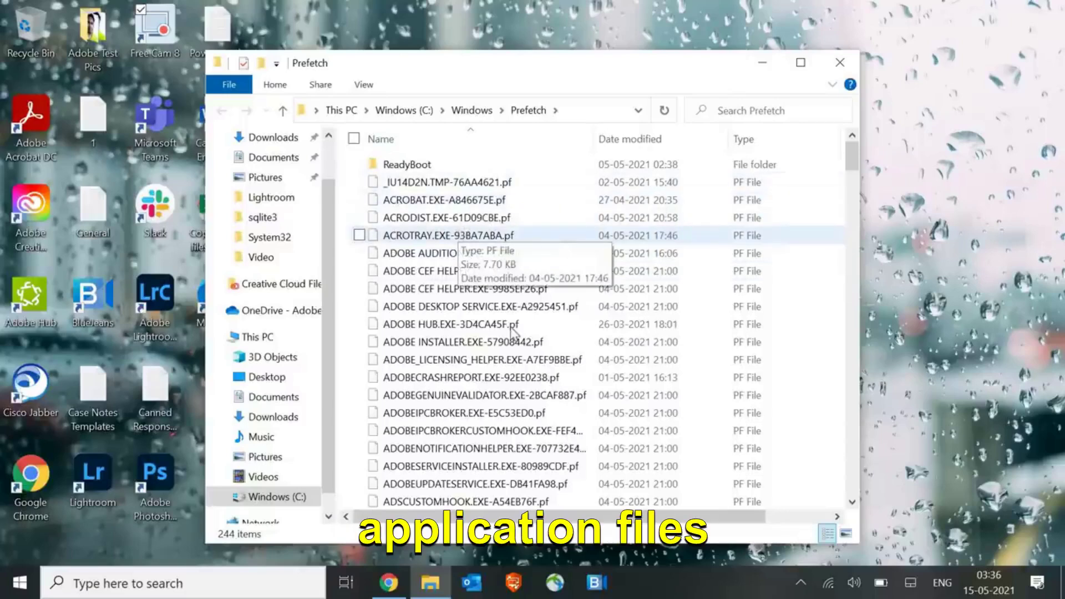
# Select all 244 Prefetch items and permanently delete them
pyautogui.click(453, 286)
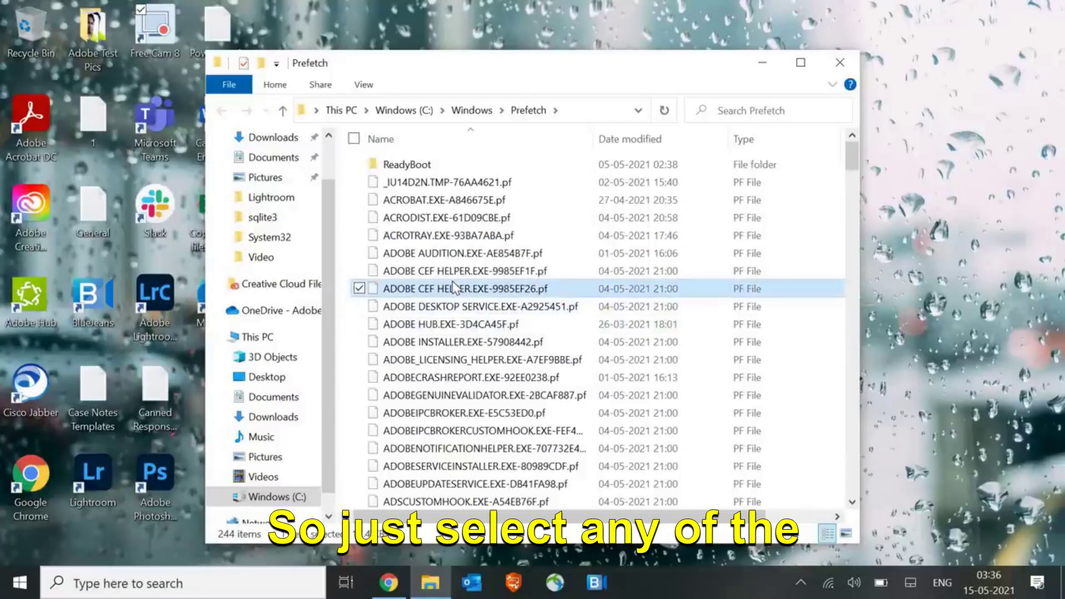
pyautogui.hotkey('ctrl', 'a')
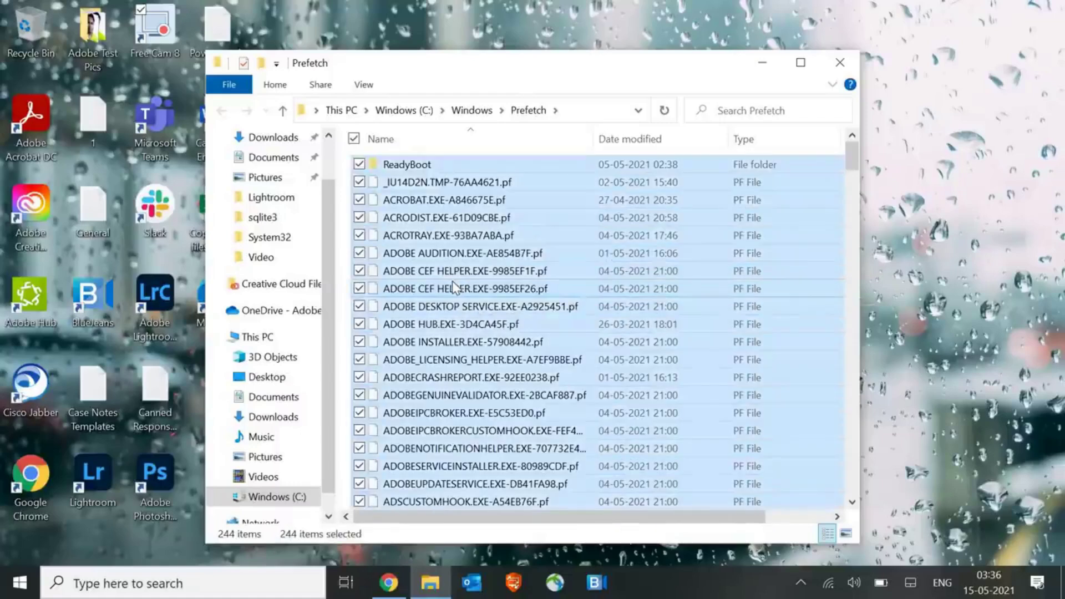
pyautogui.hotkey('shift', 'Delete')
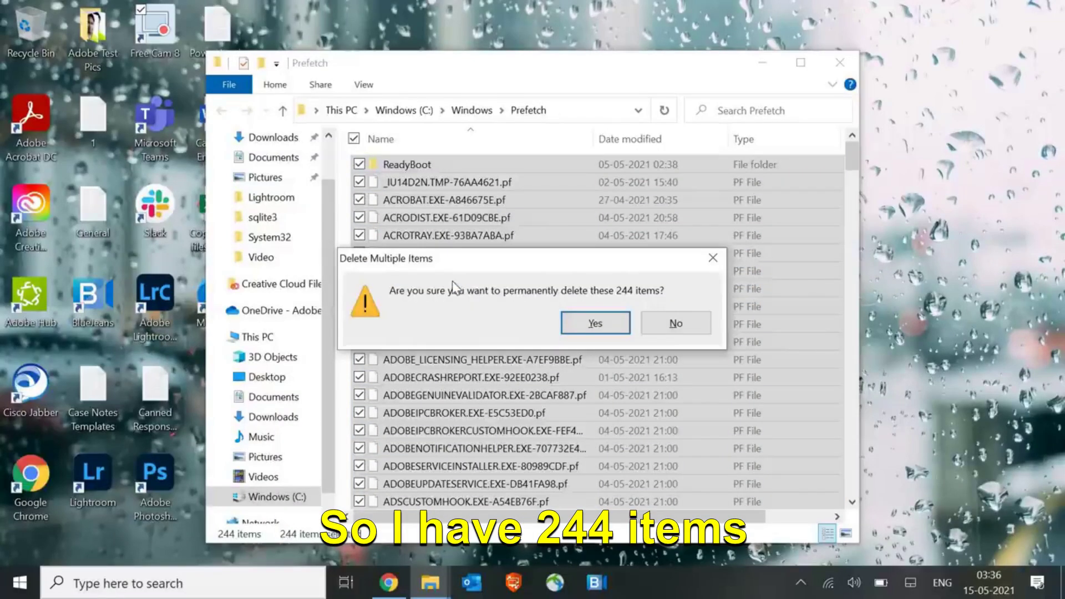
pyautogui.press('Return')
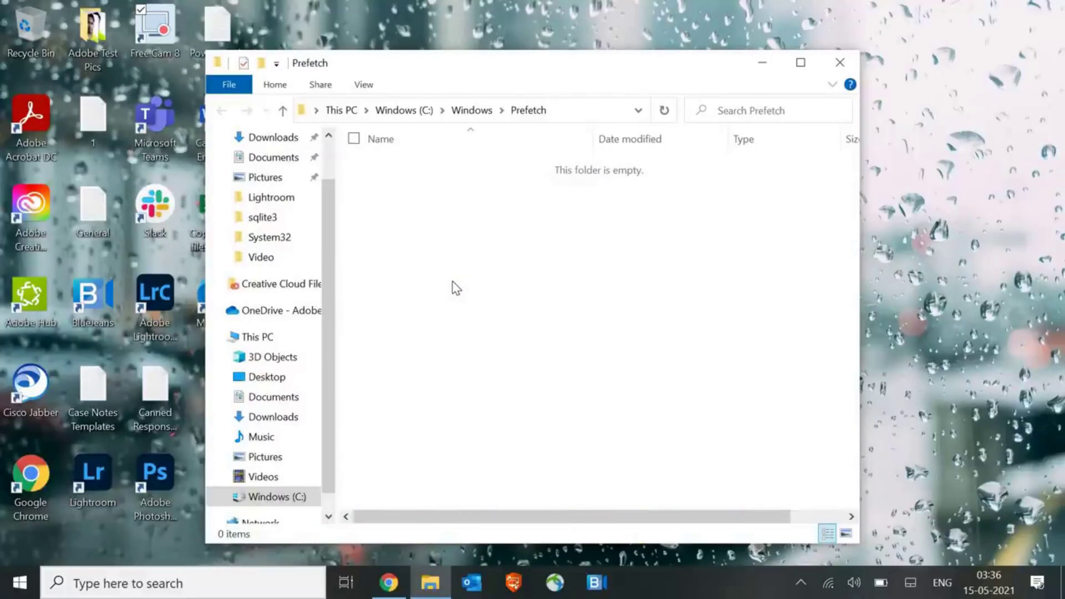
# Close the empty Prefetch folder window to return to the desktop
pyautogui.click(840, 62)
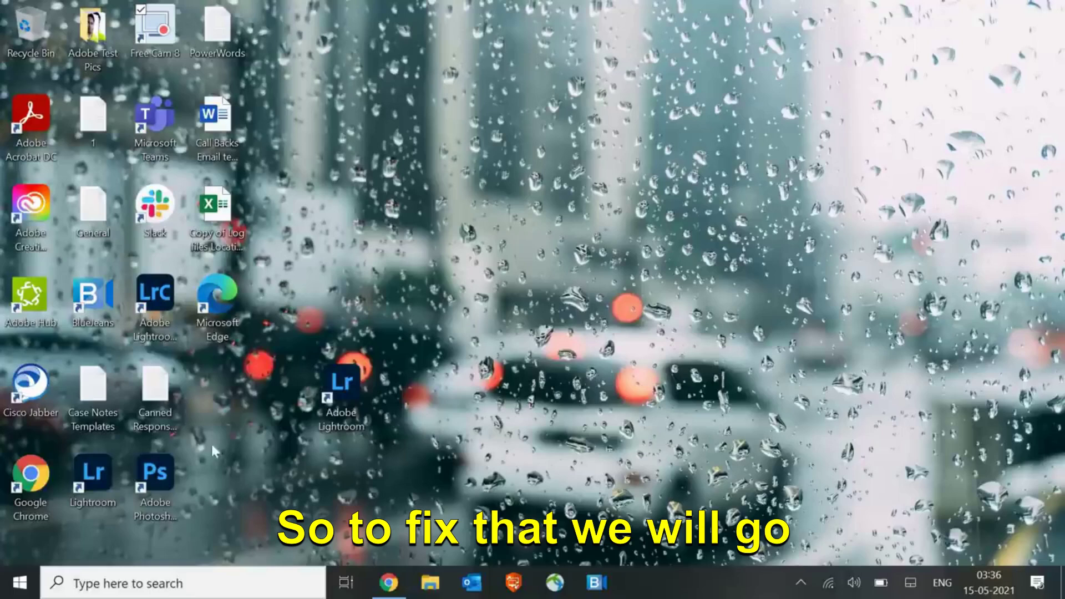
# Launch Task Manager from the Start button menu, show its Startup list and maximize the window
pyautogui.rightClick(19, 585)
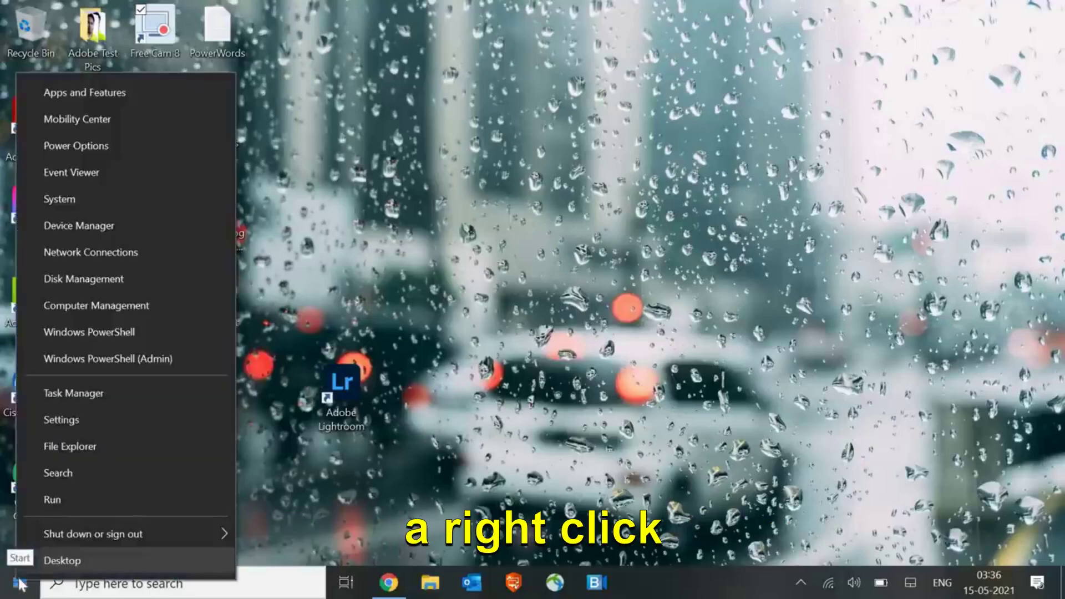
pyautogui.click(79, 394)
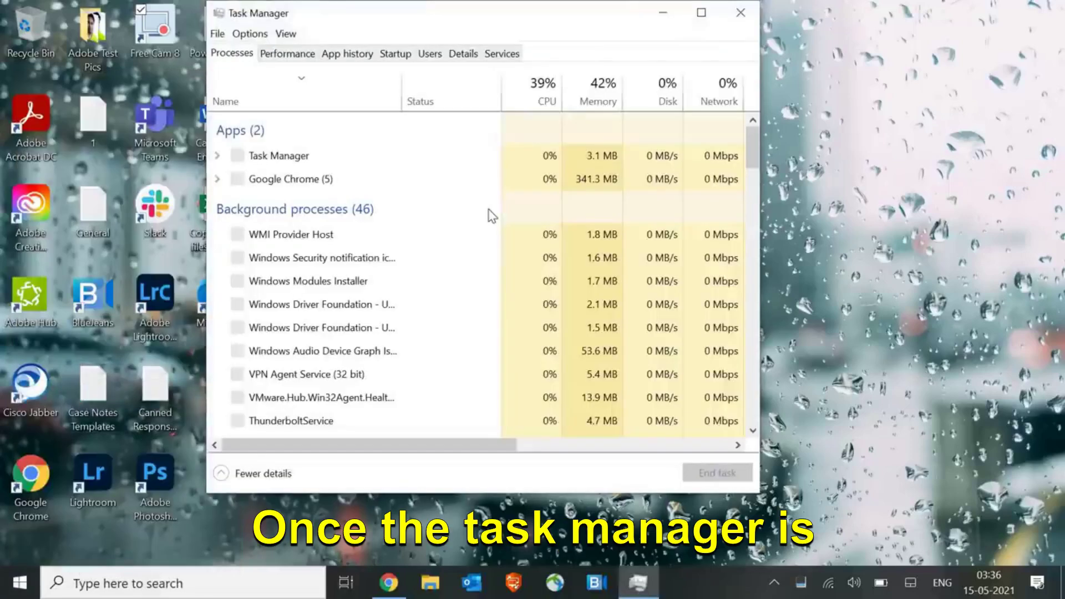
pyautogui.click(394, 56)
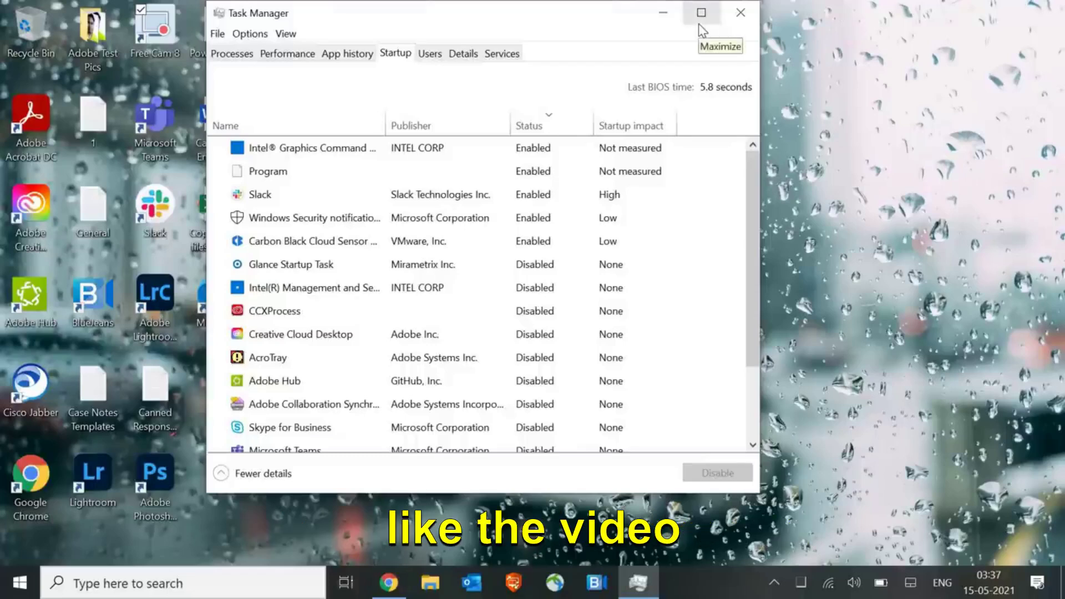
pyautogui.click(701, 13)
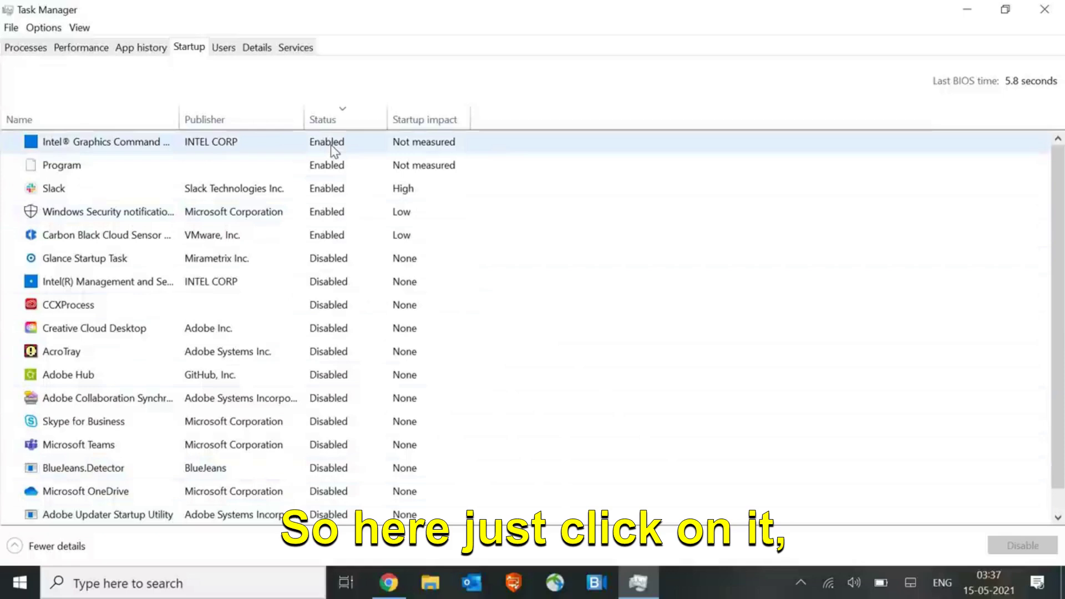
pyautogui.click(332, 146)
pyautogui.rightClick(332, 146)
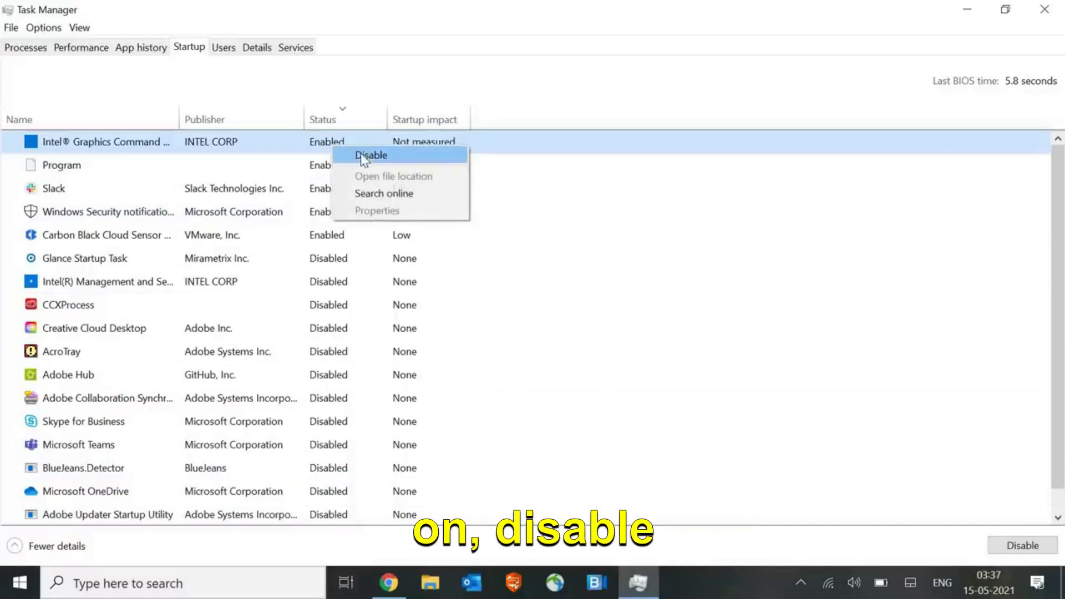
pyautogui.click(86, 425)
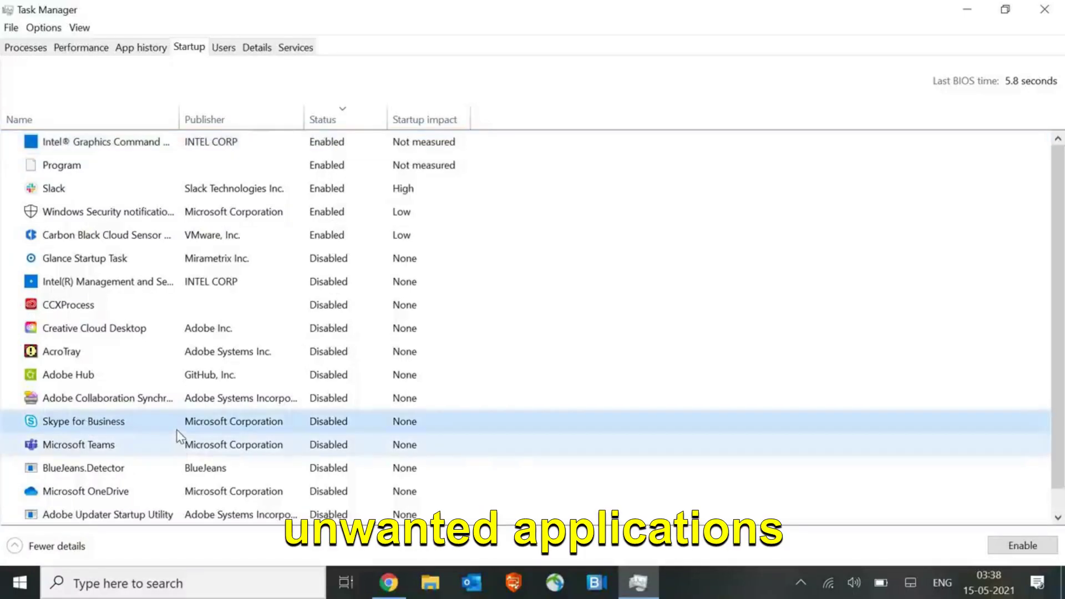
pyautogui.scroll(-1, 178, 437)
pyautogui.scroll(1, 179, 436)
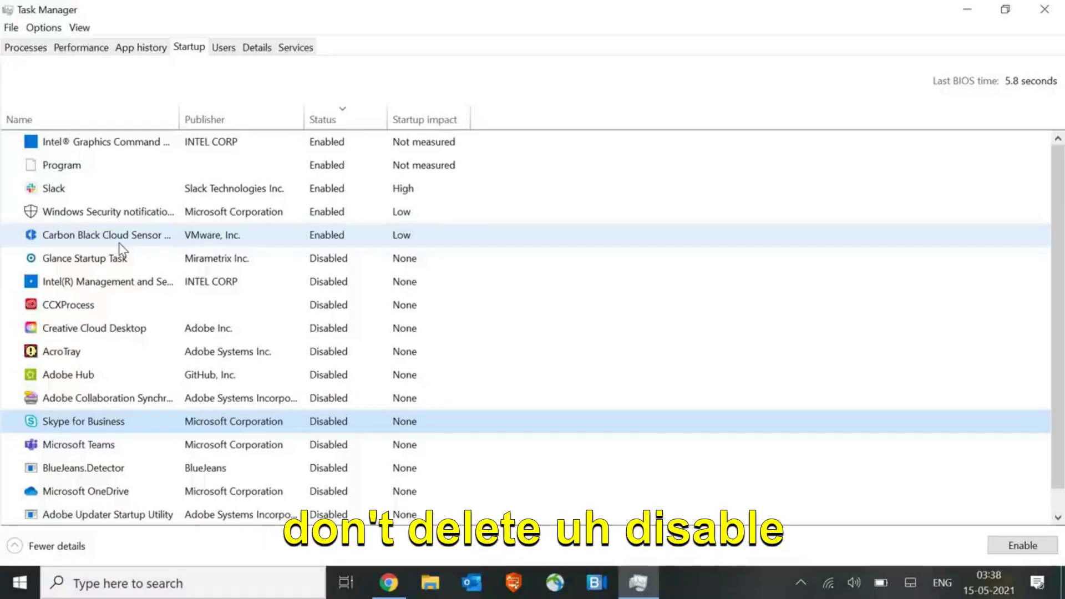
pyautogui.scroll(-1, 158, 415)
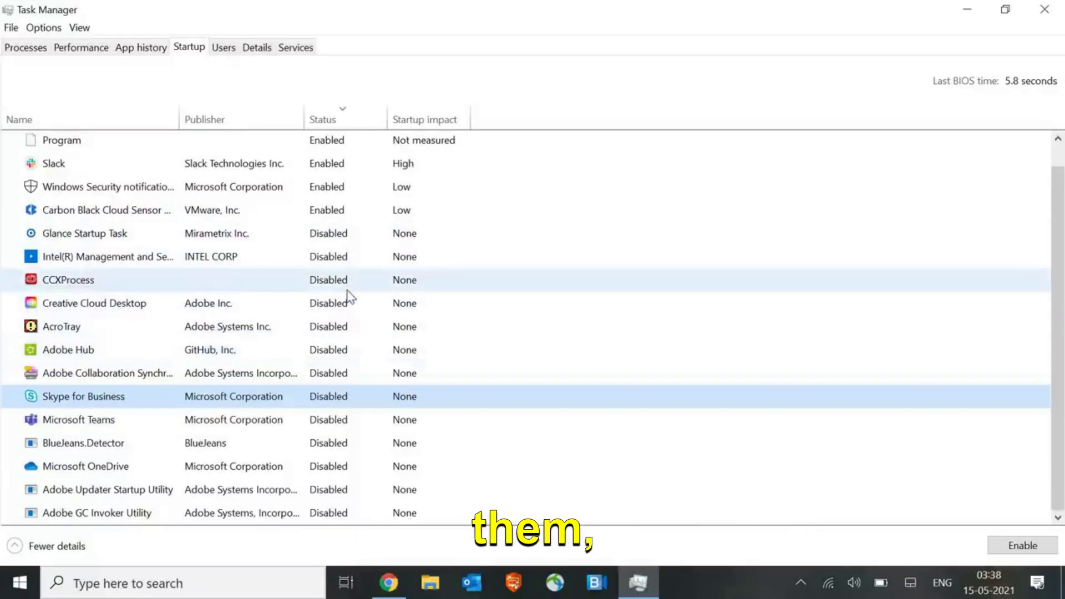
pyautogui.scroll(1, 348, 300)
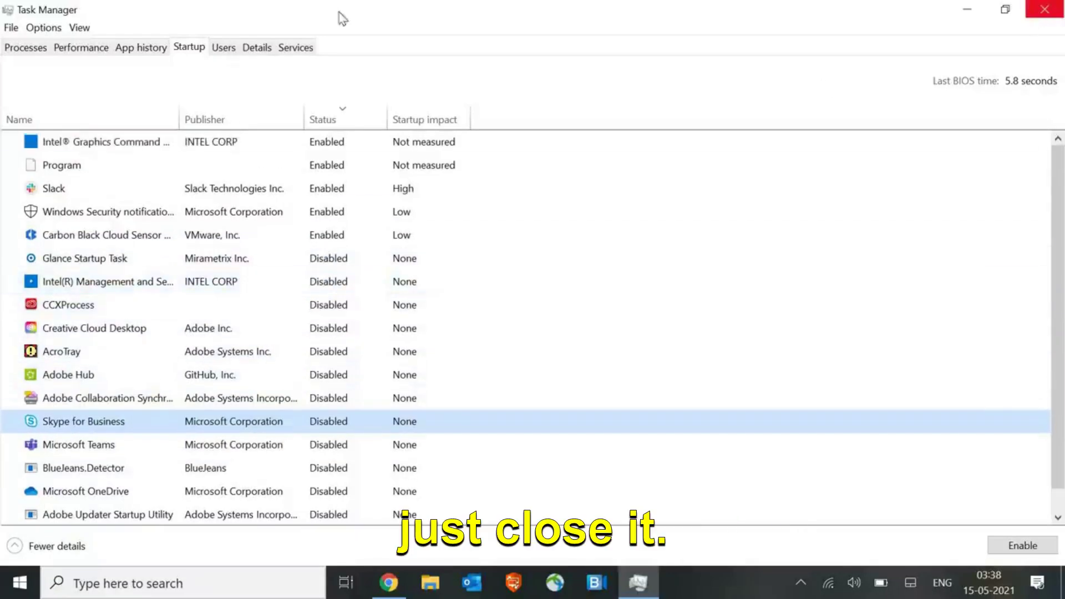
# Show the Processes list, briefly checking memory usage on the Performance tab
pyautogui.click(35, 49)
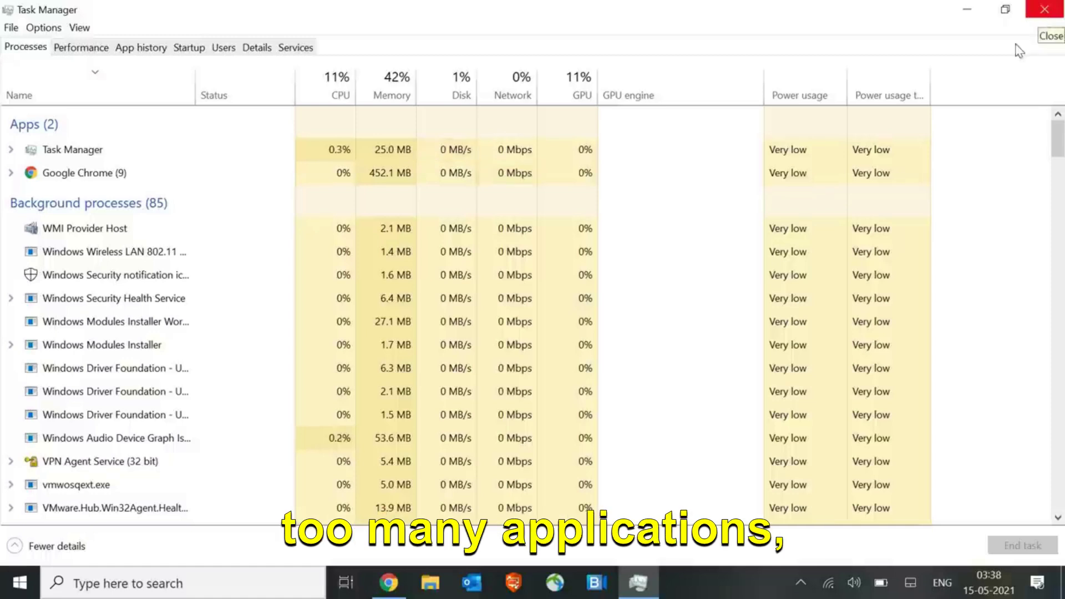
pyautogui.click(88, 49)
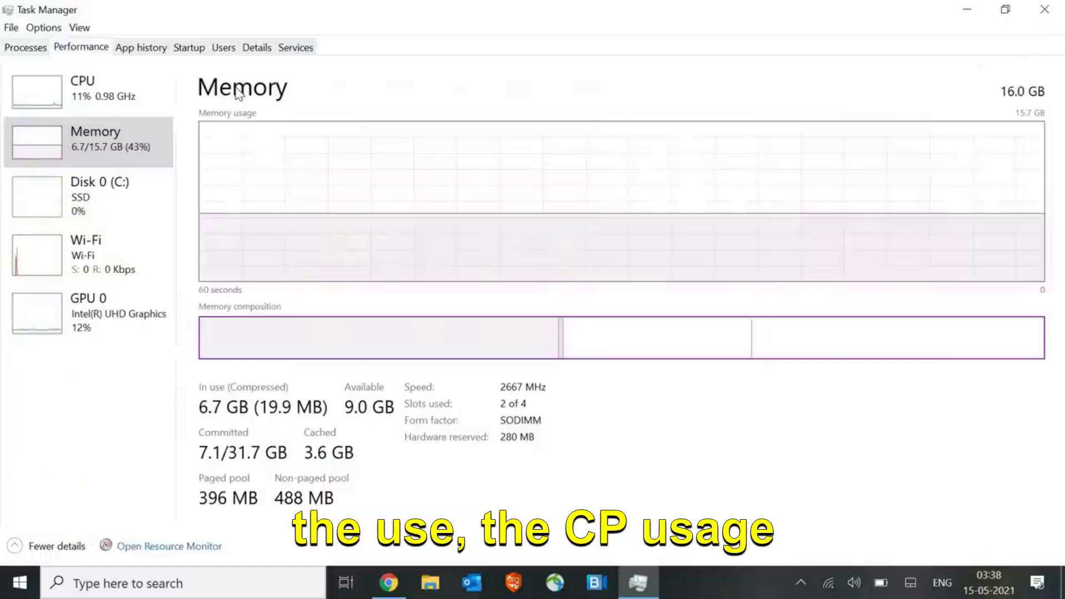
pyautogui.click(41, 51)
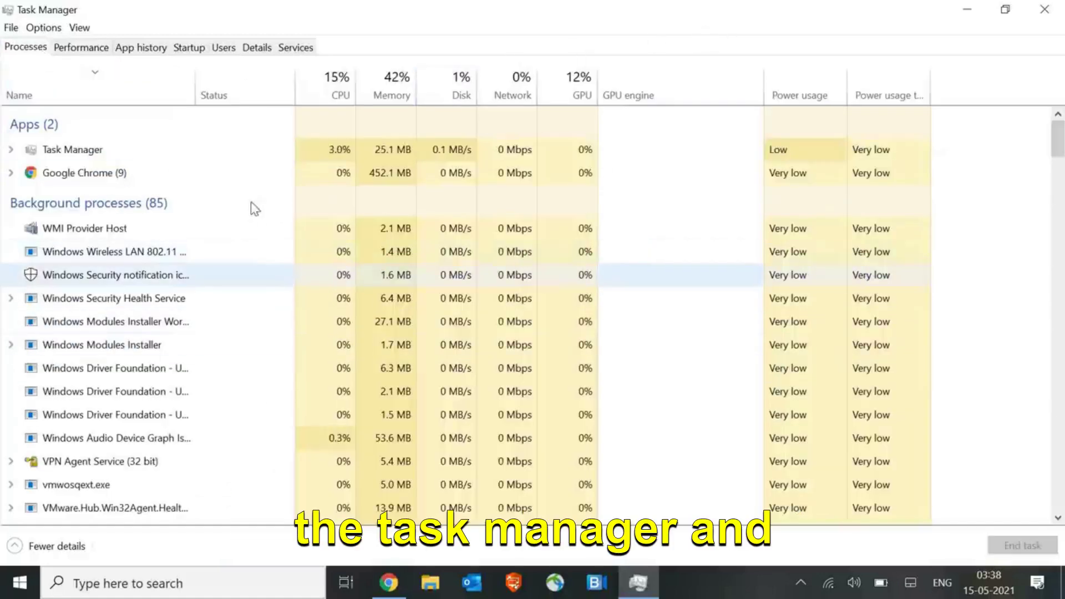
# Select Google Chrome and view its actions menu, then dismiss it without ending Chrome
pyautogui.click(53, 148)
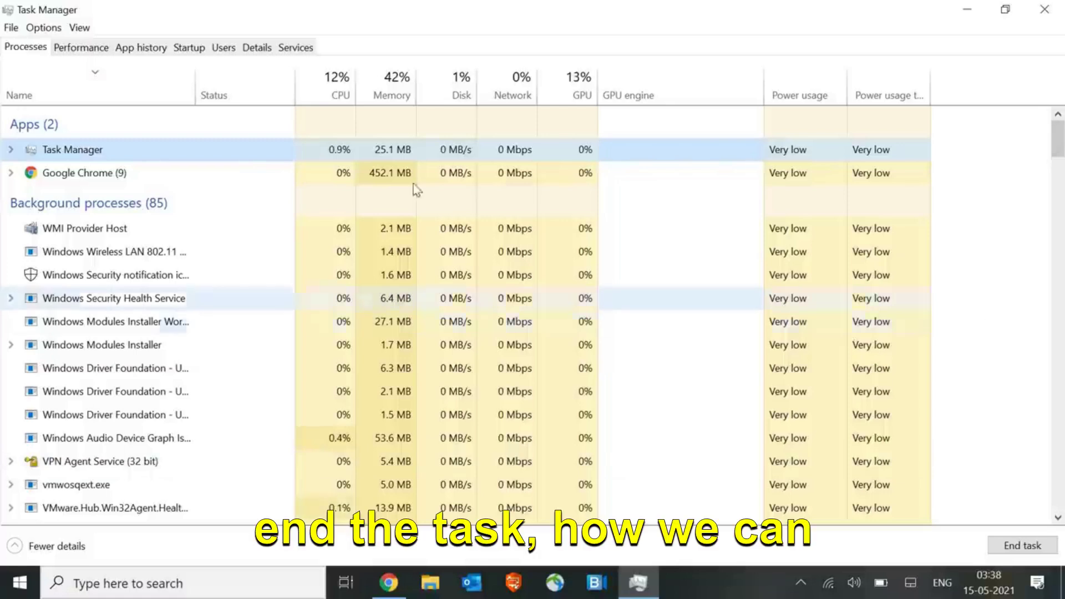
pyautogui.click(75, 175)
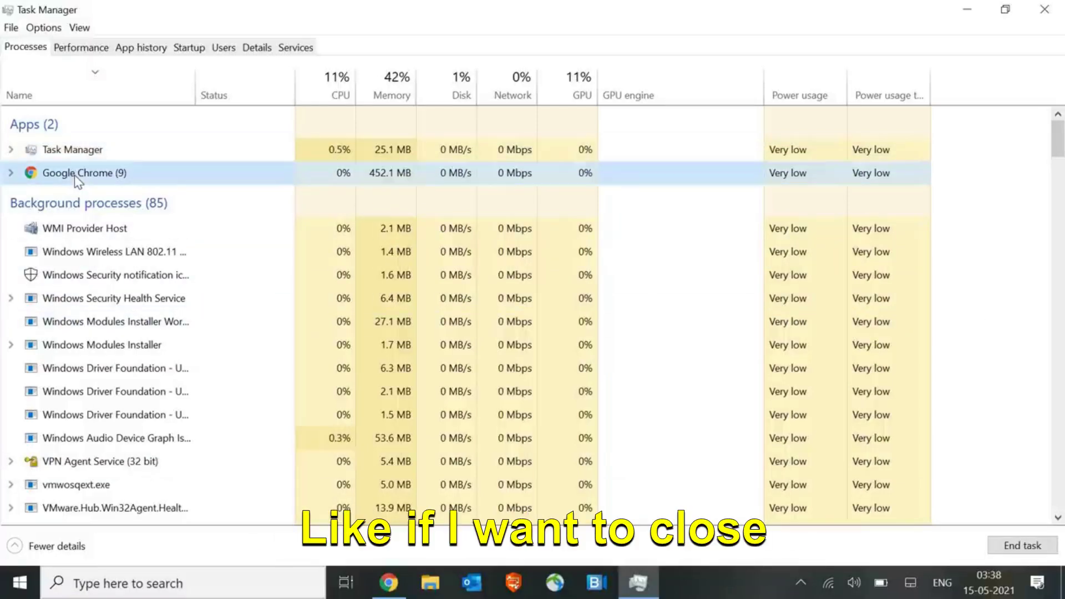
pyautogui.rightClick(75, 177)
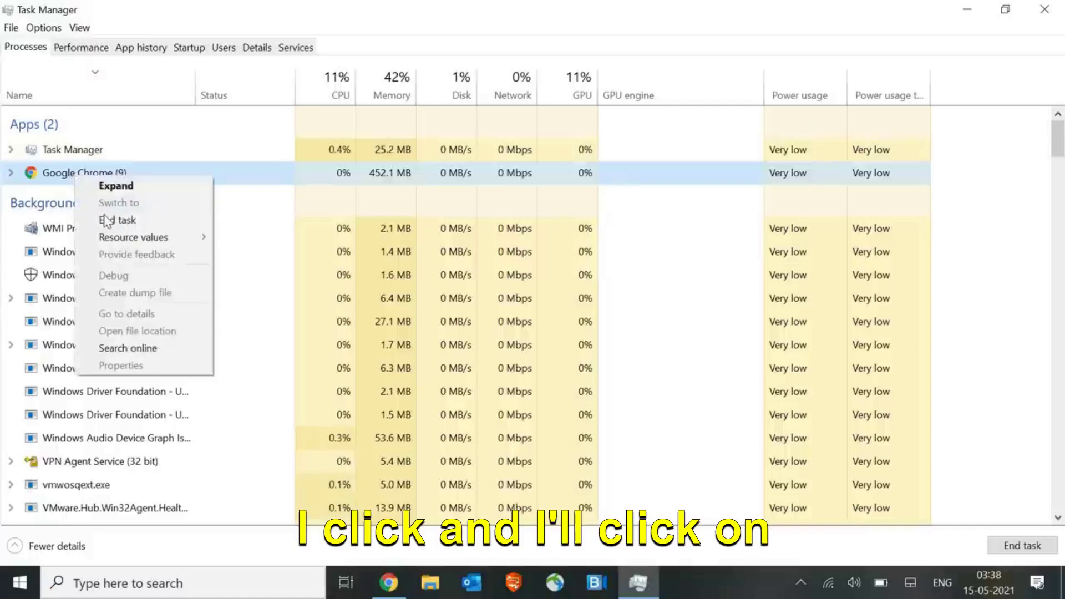
pyautogui.click(279, 180)
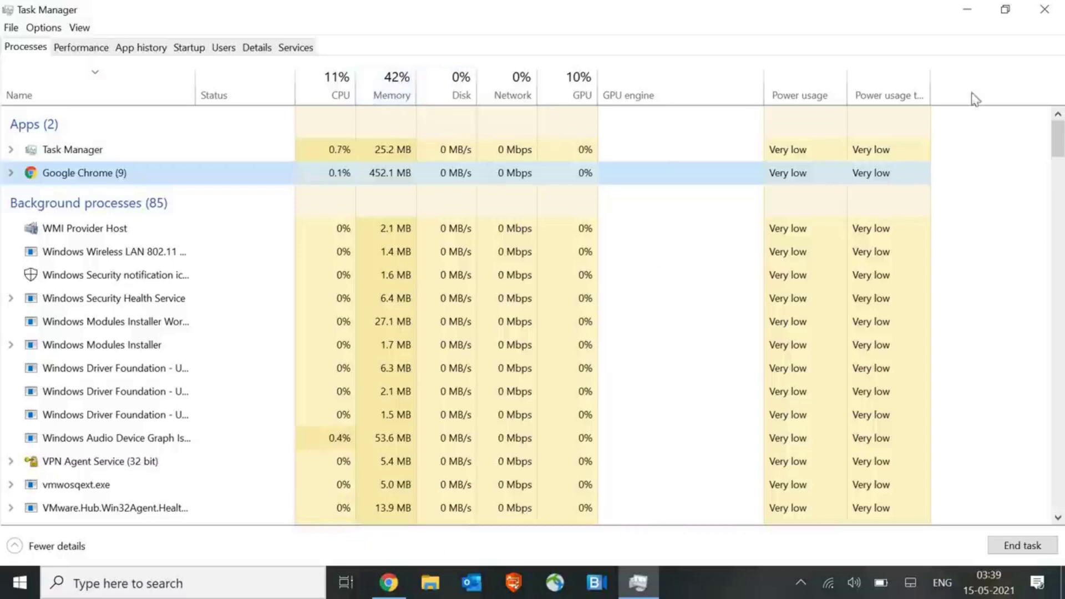
# Close Task Manager and bring Chrome forward on the IObit Advanced SystemCare 14 Free page
pyautogui.click(1045, 9)
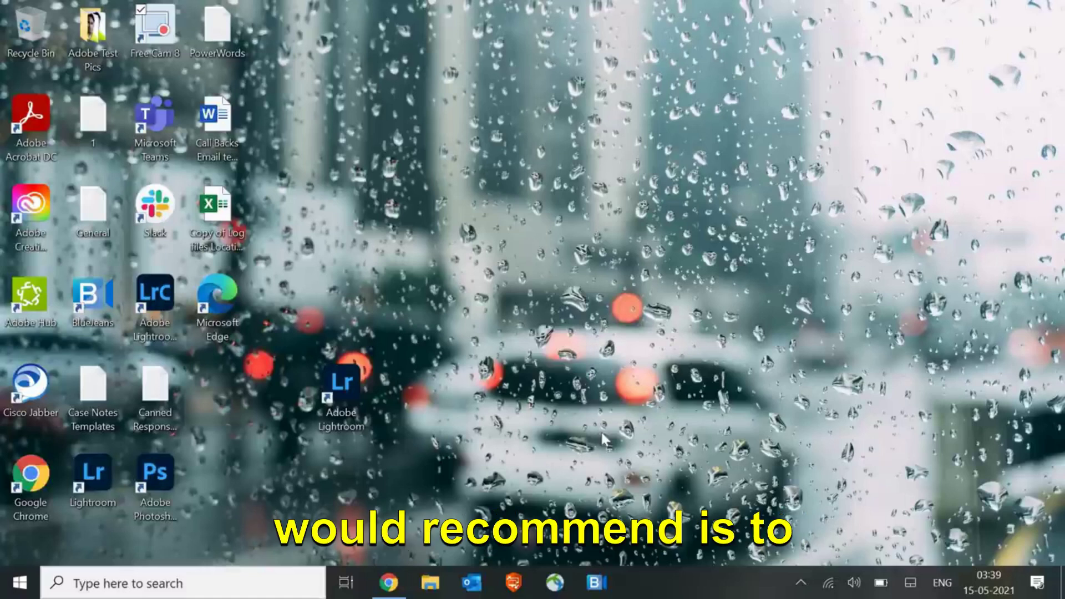
pyautogui.click(395, 585)
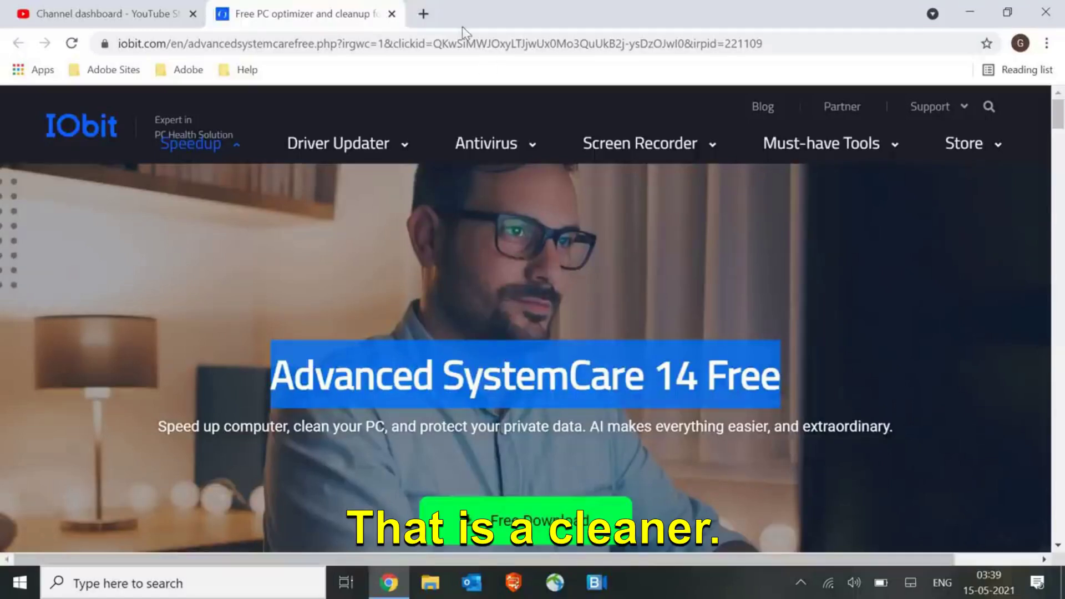
# Search for malwarebytes in a new Chrome tab and scroll through the results
pyautogui.click(423, 13)
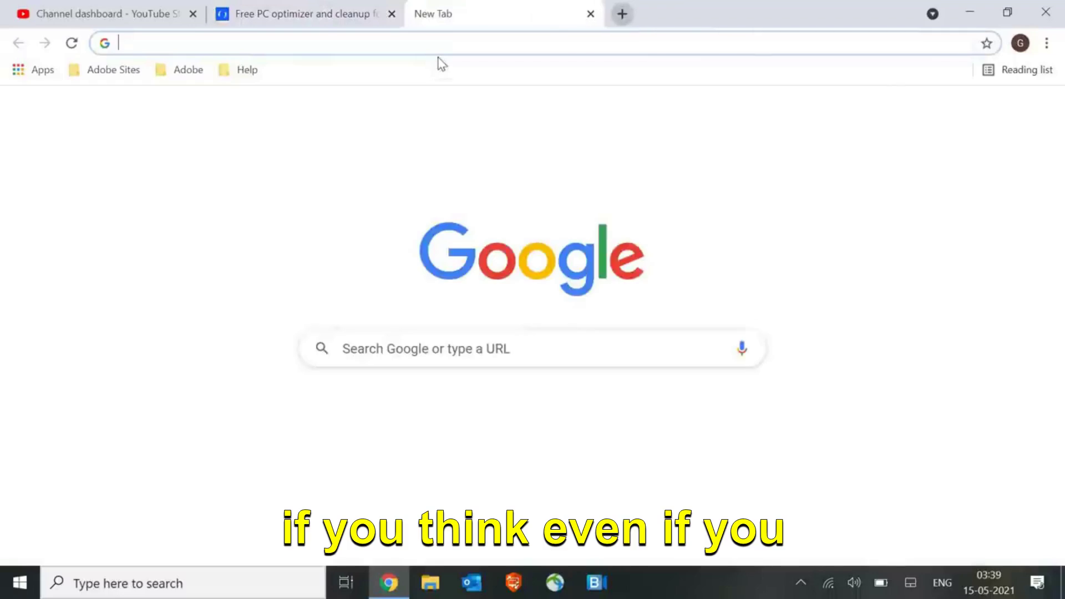
pyautogui.click(444, 44)
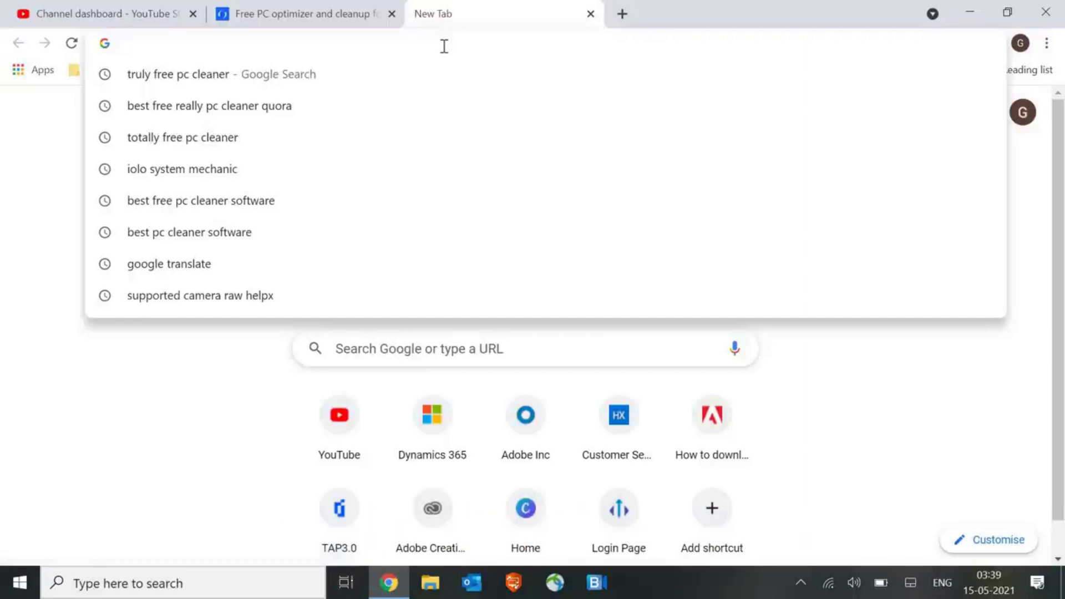
pyautogui.write('mal')
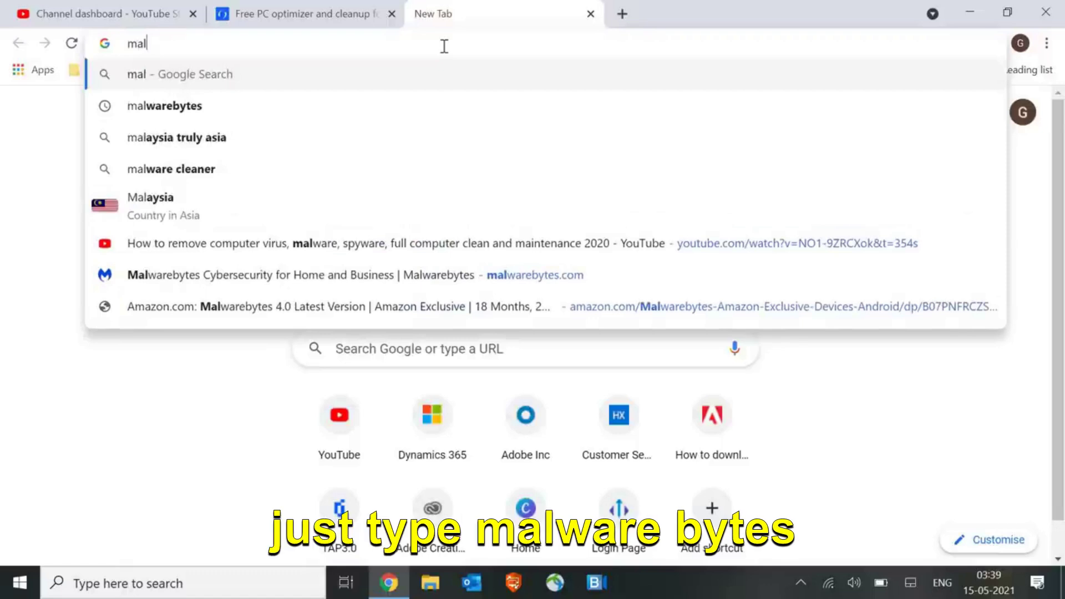
pyautogui.press('Down')
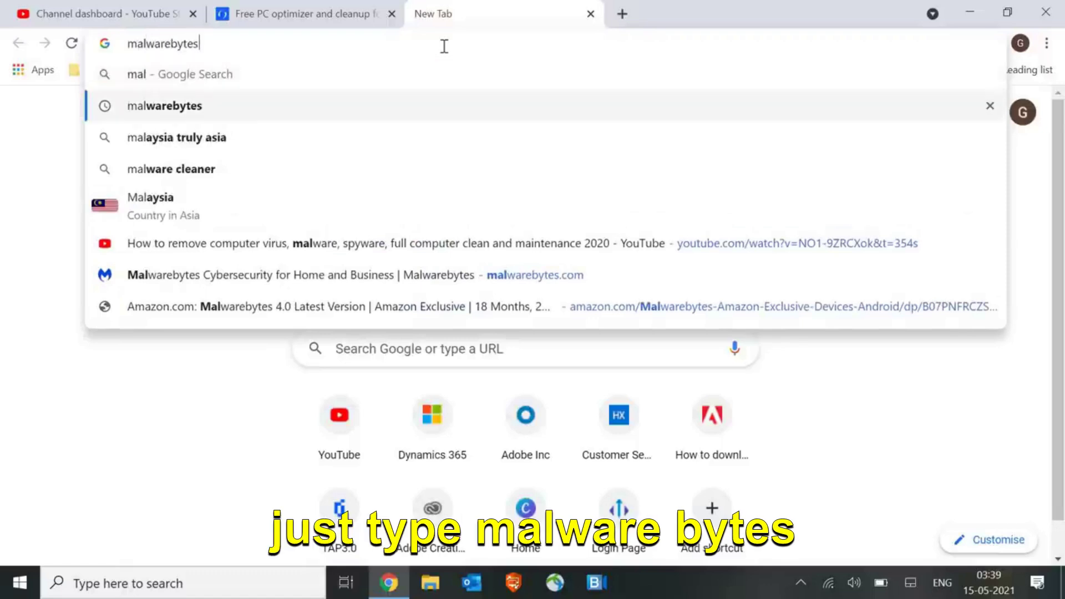
pyautogui.press('Return')
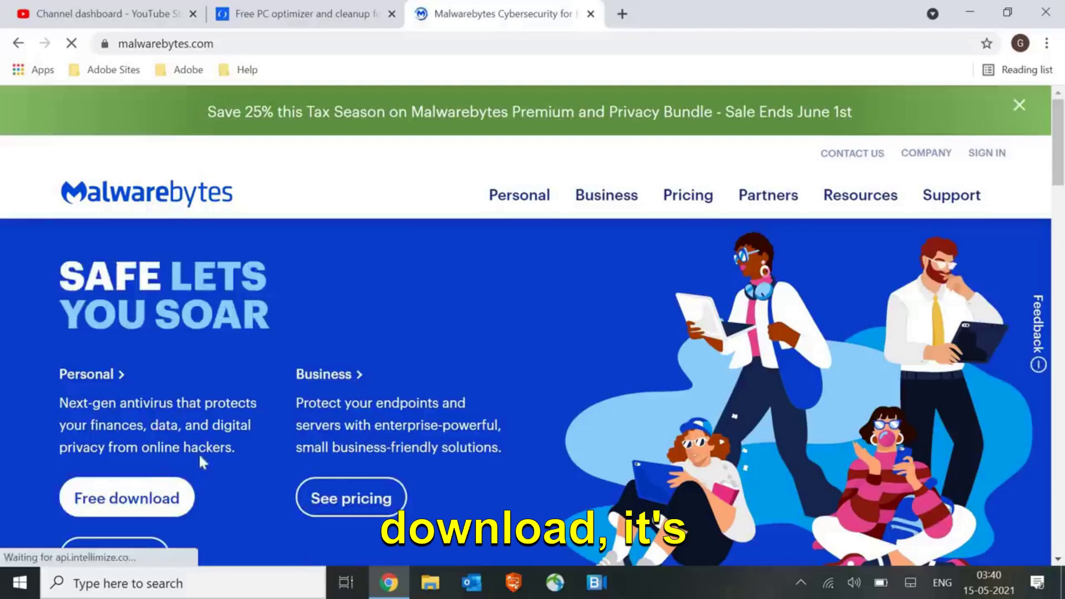
pyautogui.scroll(-1, 131, 432)
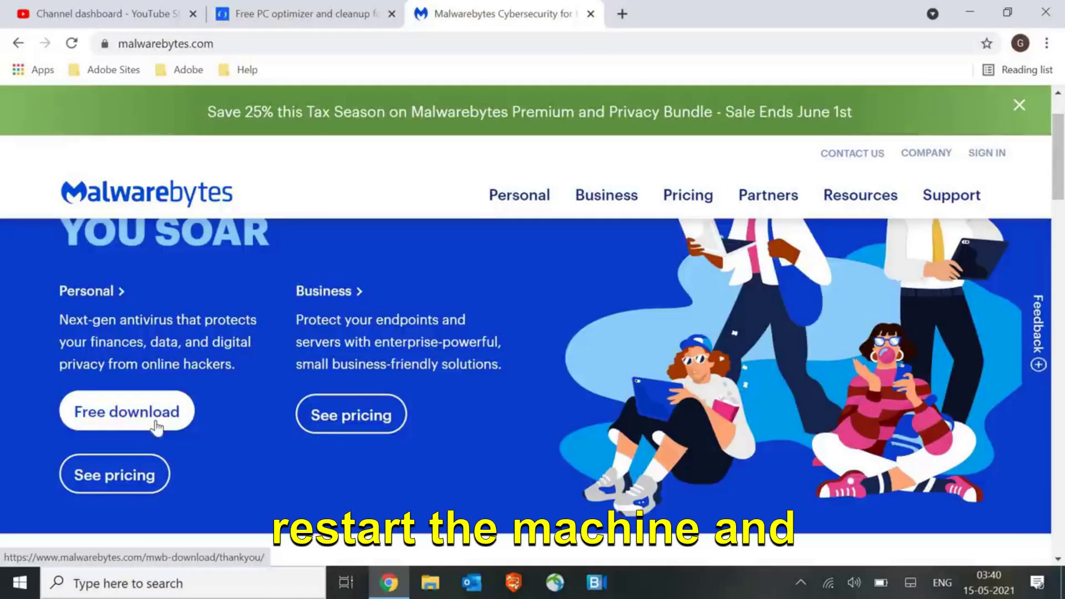
# Search Windows for 'add' and open Add or remove programs
pyautogui.click(96, 587)
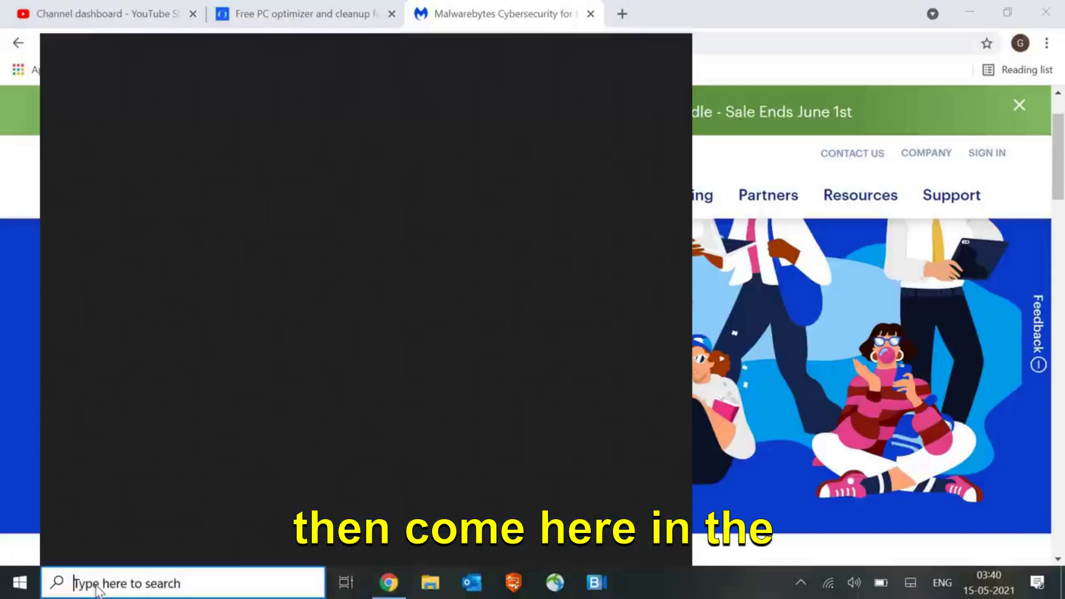
pyautogui.write('a')
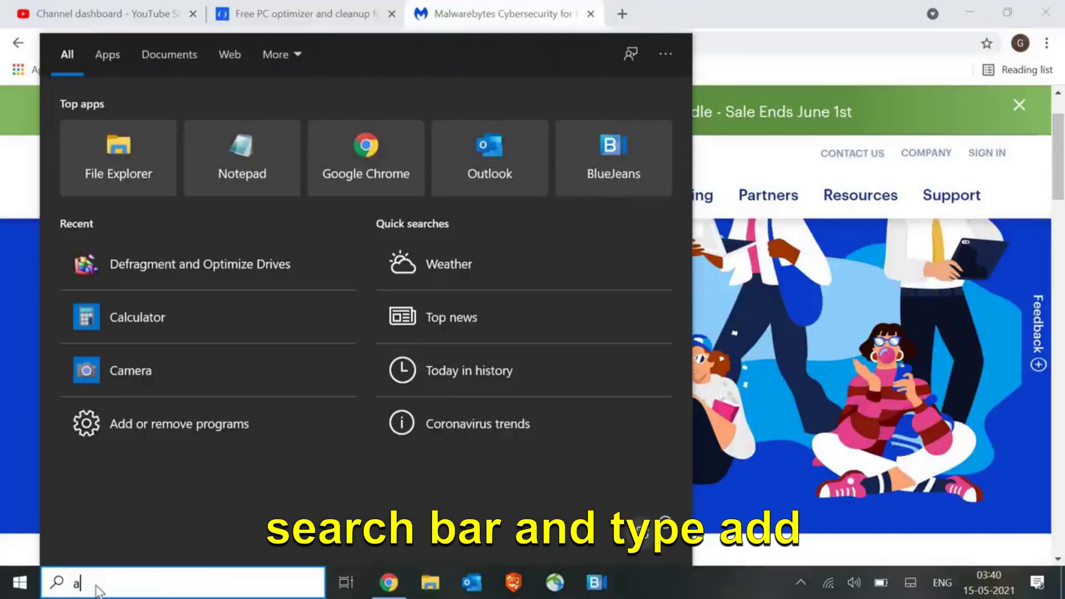
pyautogui.write('dd')
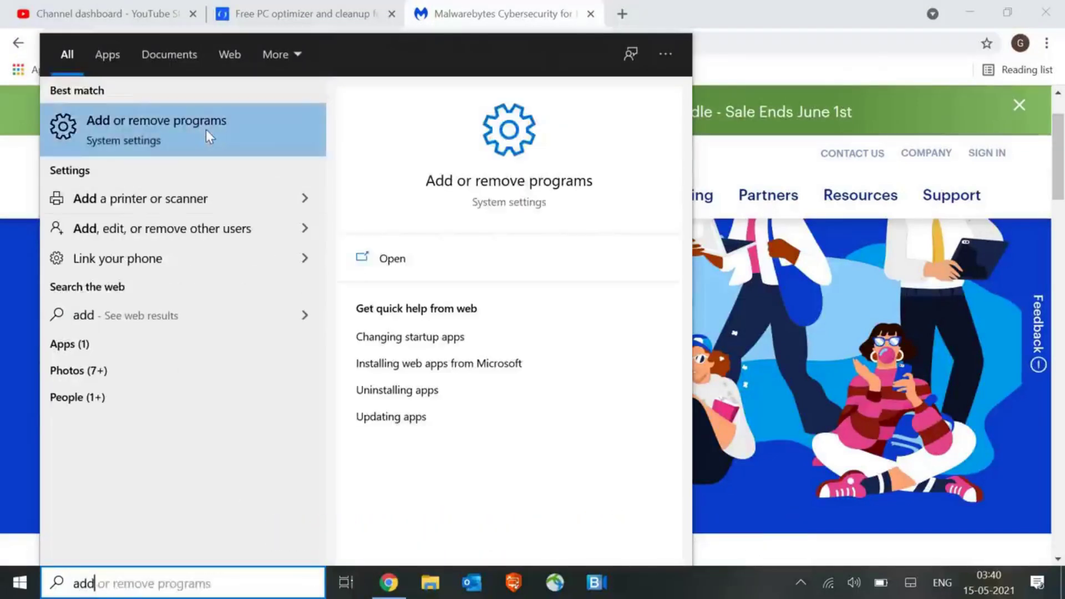
pyautogui.click(451, 272)
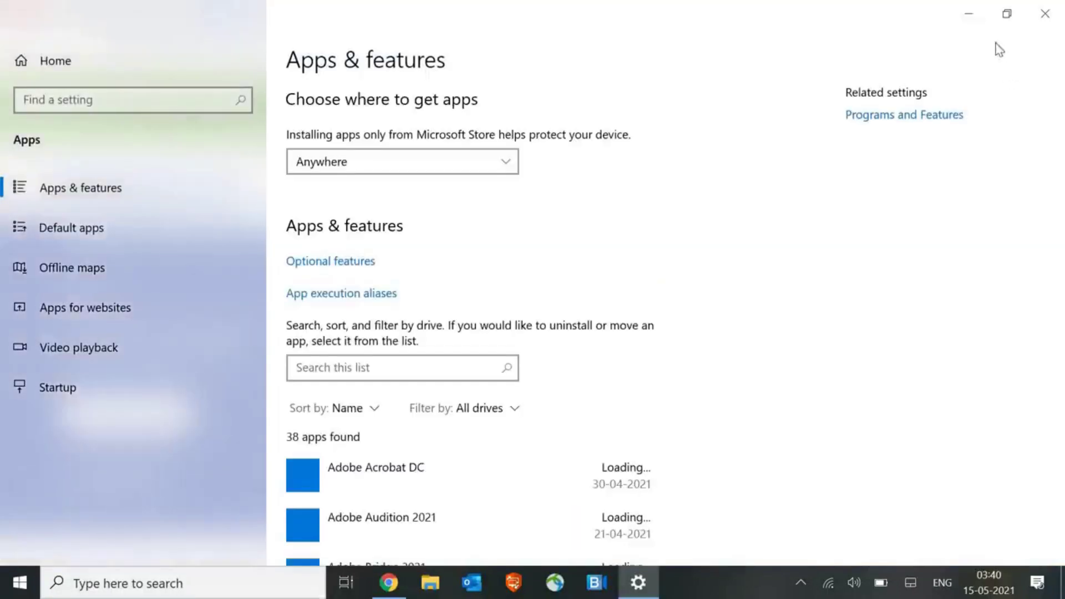
# Minimize Settings and search Google for superantispyware in a new Chrome tab
pyautogui.click(967, 17)
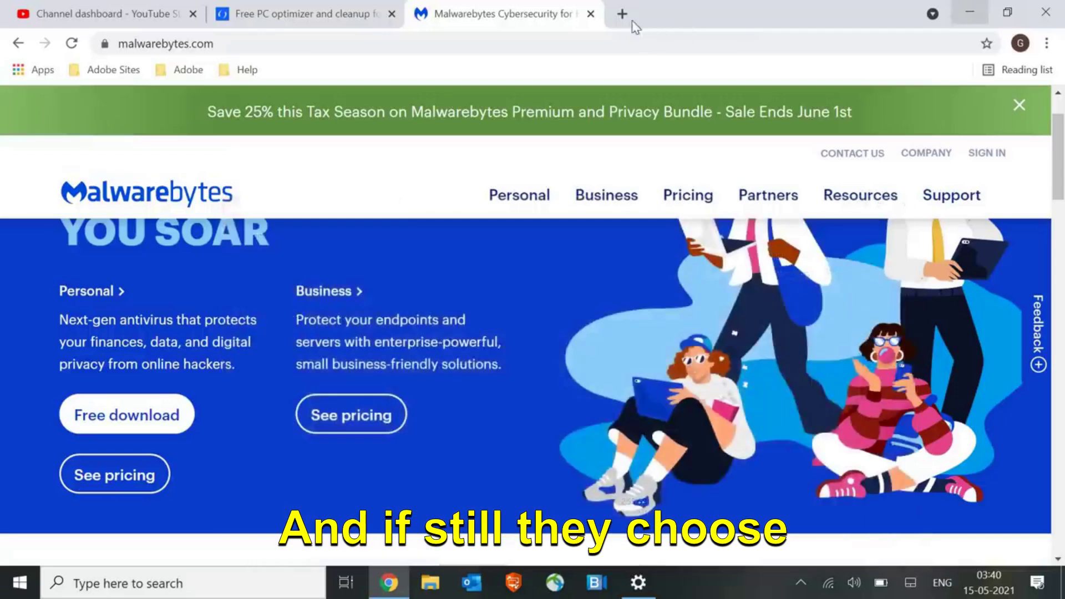
pyautogui.hotkey('ctrl', 't')
pyautogui.click(601, 43)
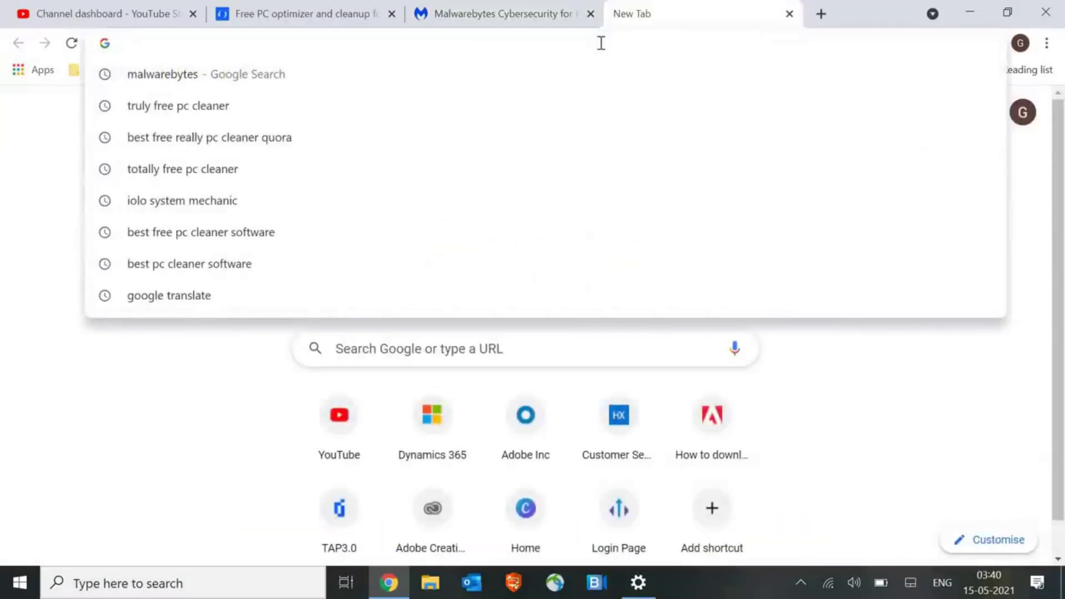
pyautogui.write('super')
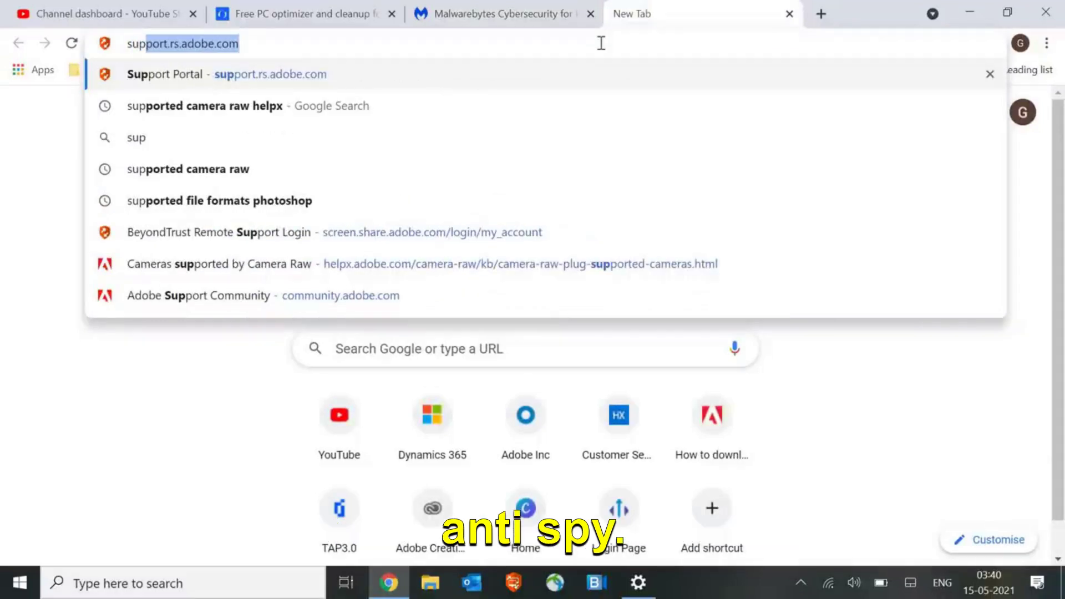
pyautogui.press('Down')
pyautogui.press('Down')
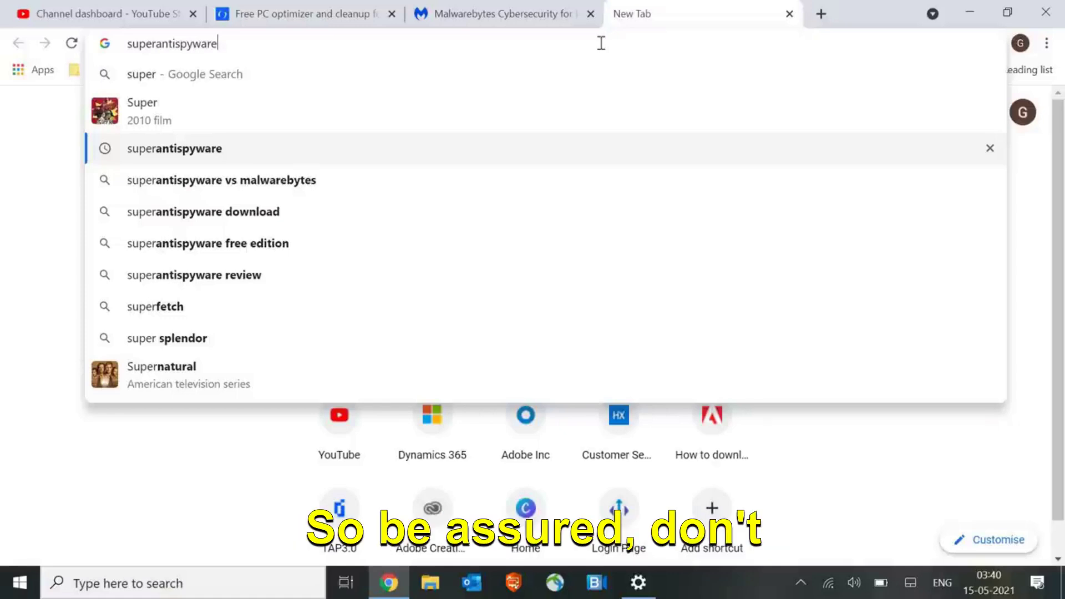
pyautogui.press('Return')
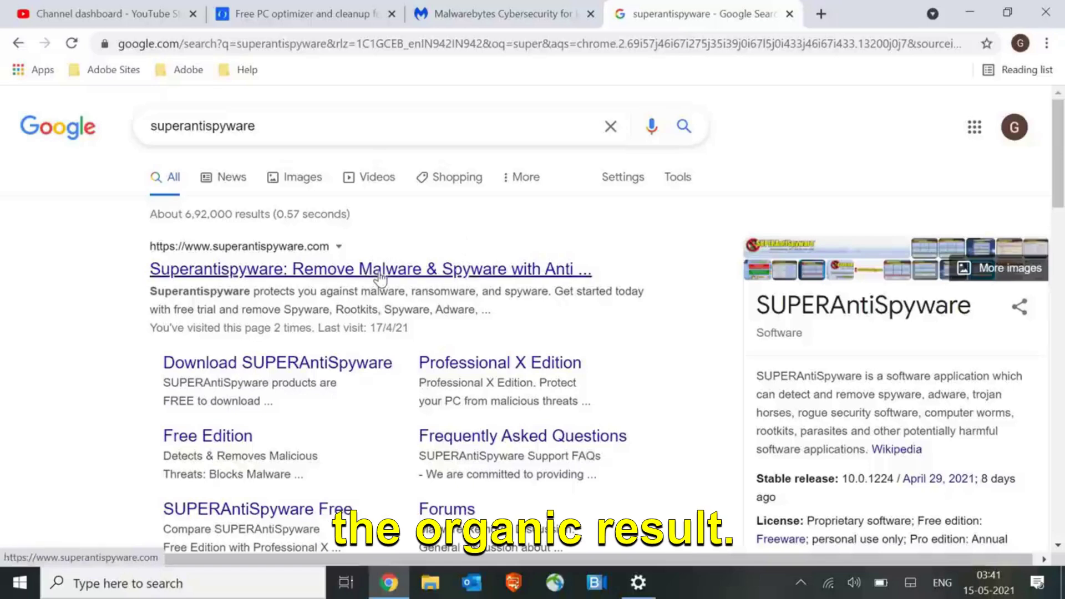
# Open the top result, 'Superantispyware: Remove Malware & Spyware', to load superantispyware.com
pyautogui.click(382, 277)
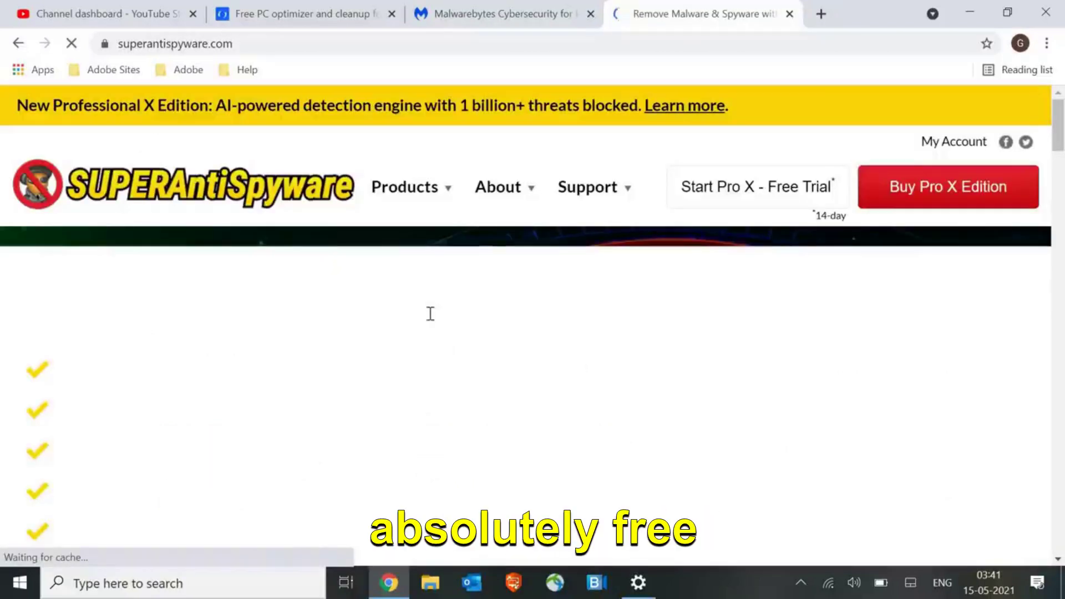